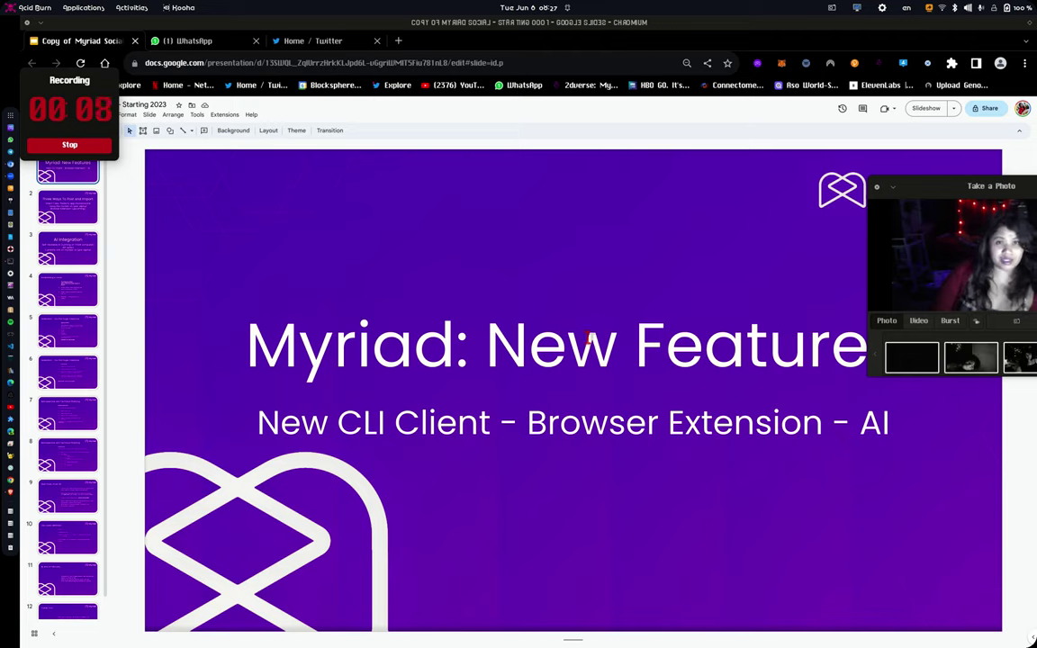
Bring the Google Slides deck forward and show slide 2, 'Three Ways To Post and Import'.
{"action": "left_click", "coordinate": [132, 287]}
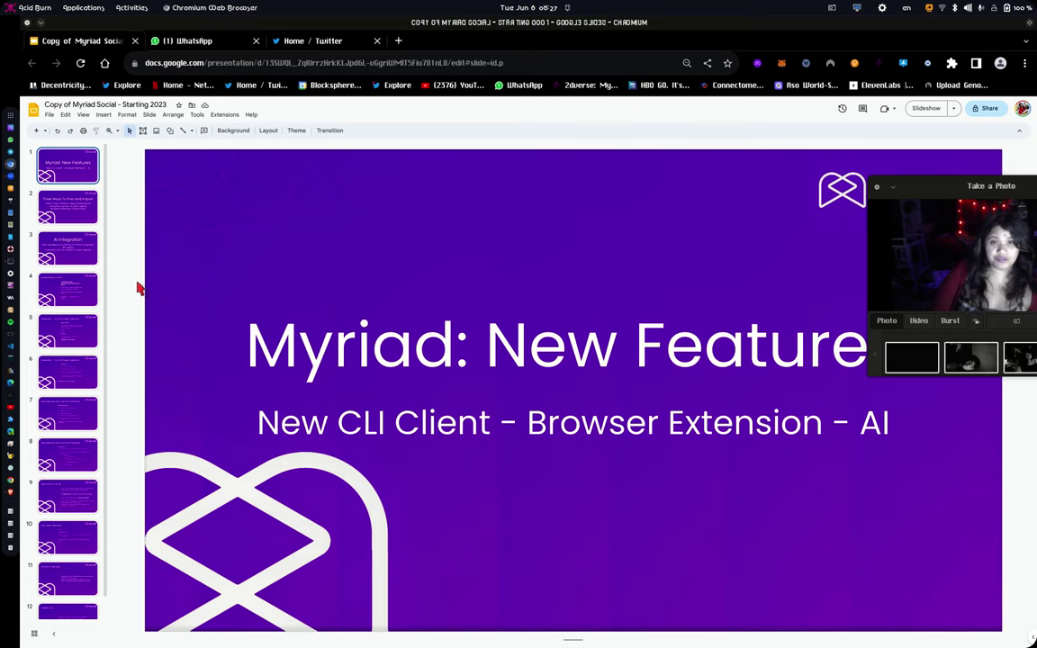
{"action": "left_click_drag", "start_coordinate": [926, 187], "coordinate": [978, 184]}
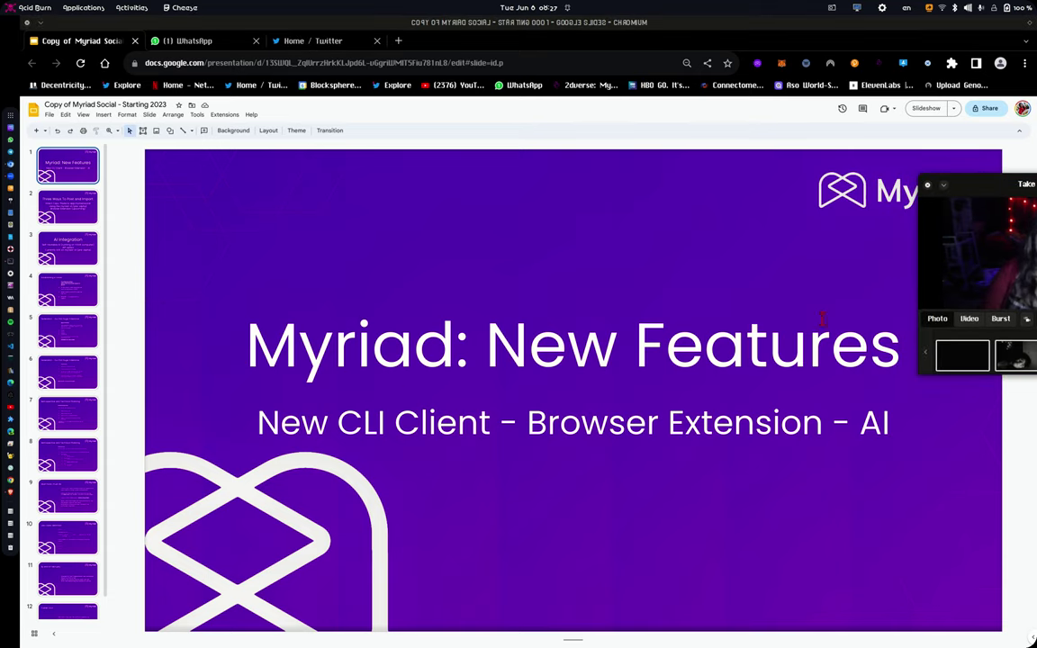
{"action": "left_click_drag", "start_coordinate": [1021, 185], "coordinate": [1001, 135]}
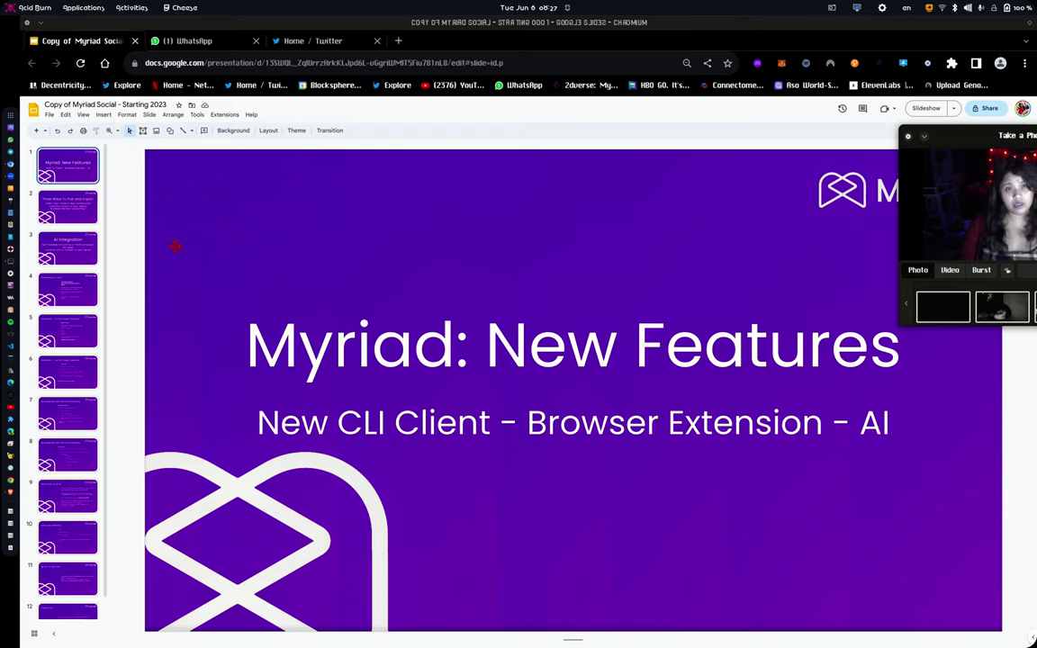
{"action": "left_click", "coordinate": [79, 214]}
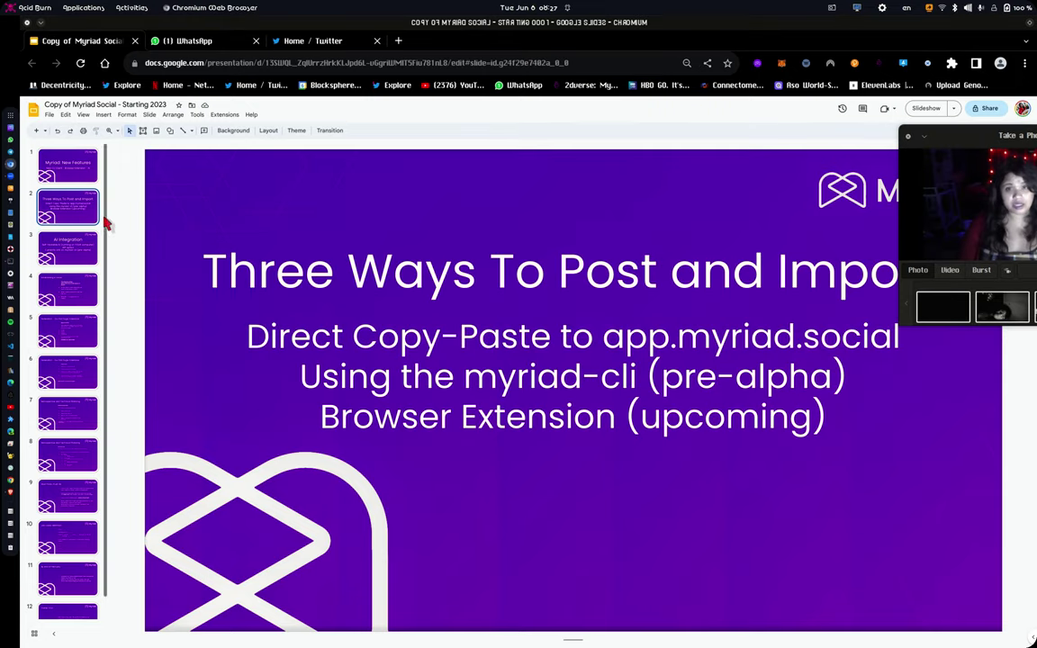
{"action": "left_click_drag", "start_coordinate": [944, 152], "coordinate": [947, 179]}
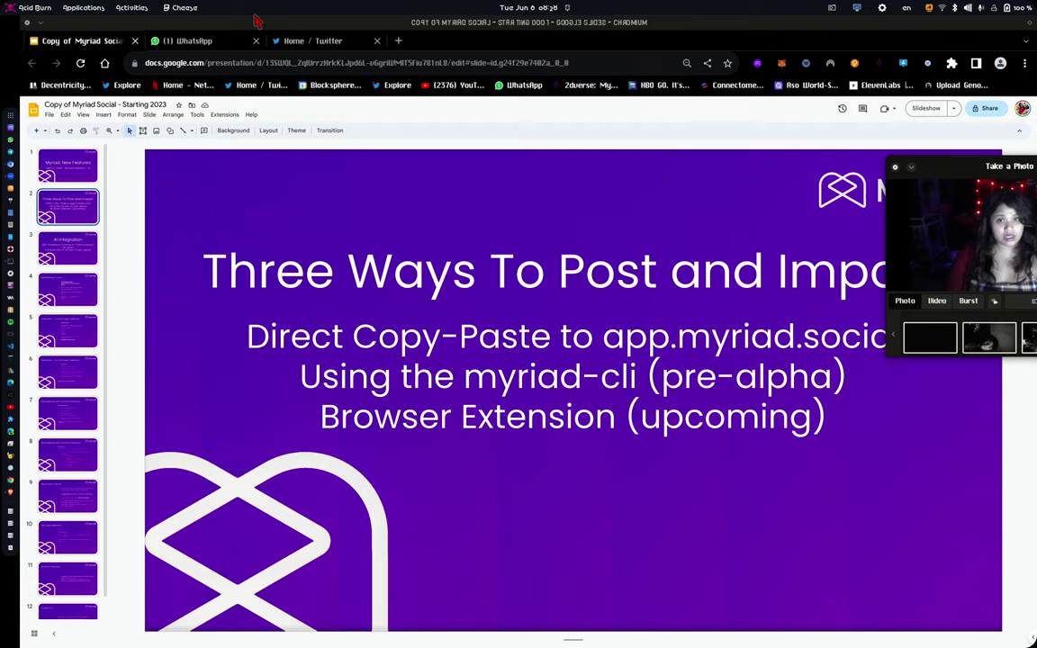
{"action": "mouse_move", "coordinate": [4, 4]}
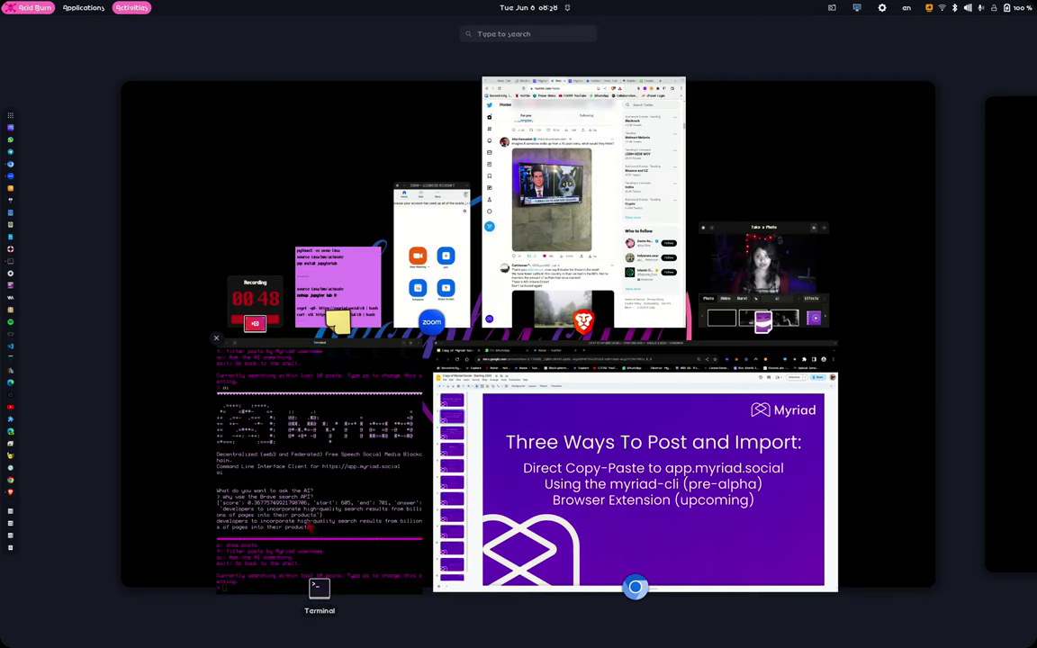
Run p in the myriad-cli Terminal to list the last 10 posts, then return to the slides.
{"action": "left_click", "coordinate": [370, 506]}
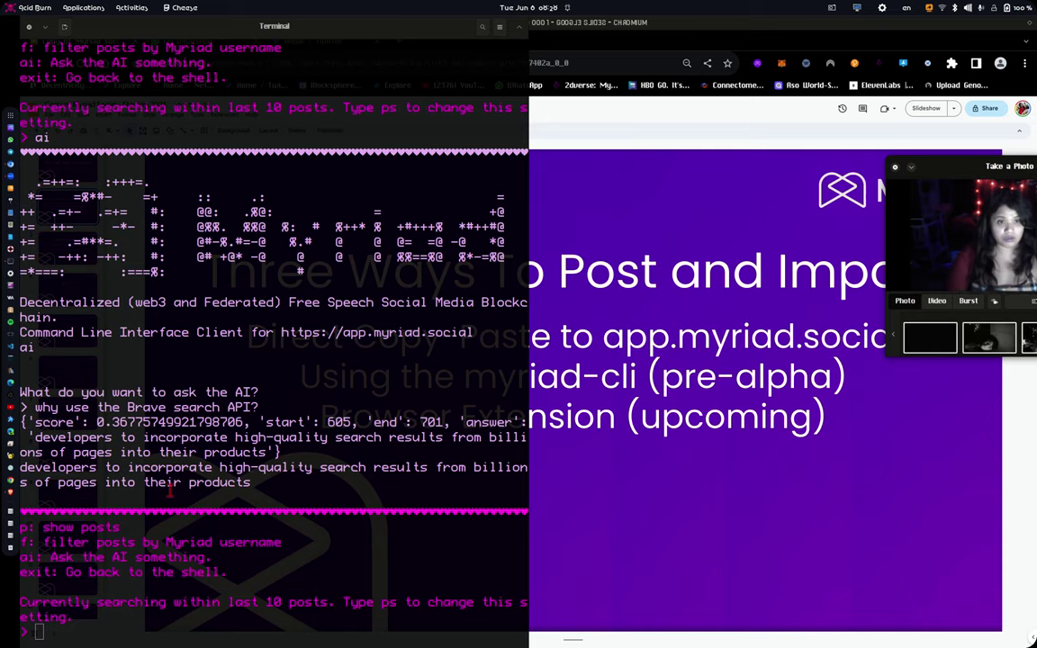
{"action": "type", "text": "p"}
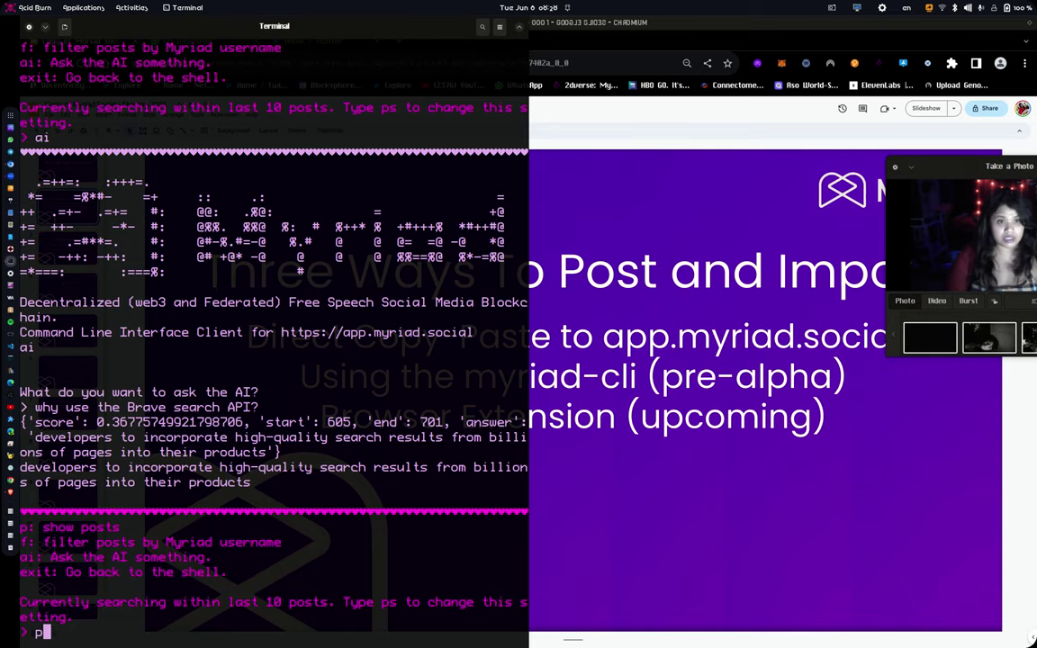
{"action": "key", "text": "Return"}
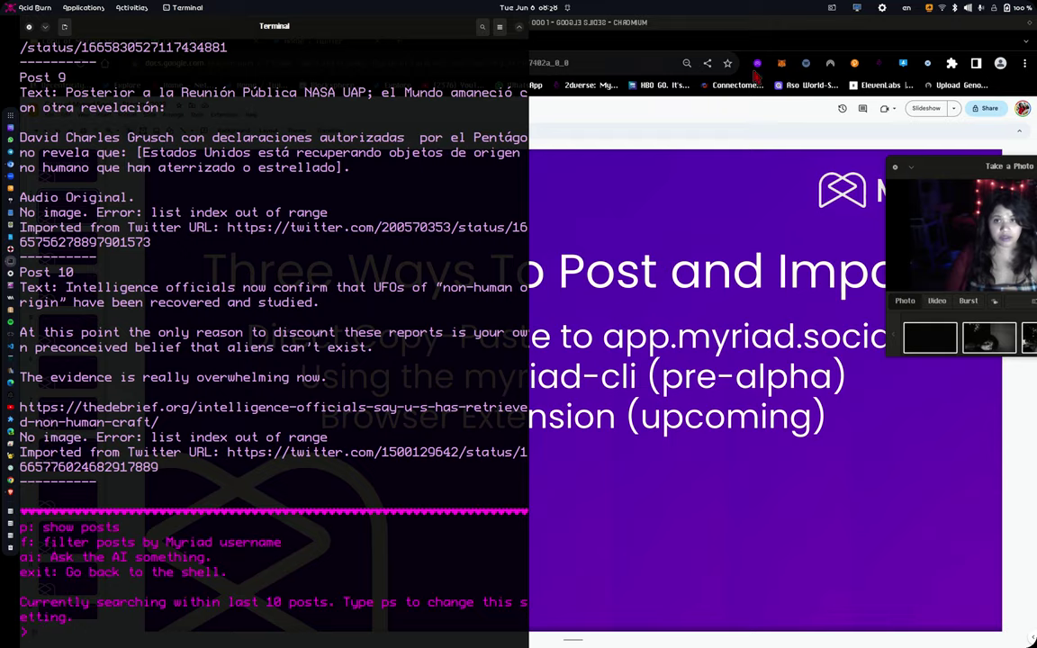
{"action": "left_click", "coordinate": [668, 90]}
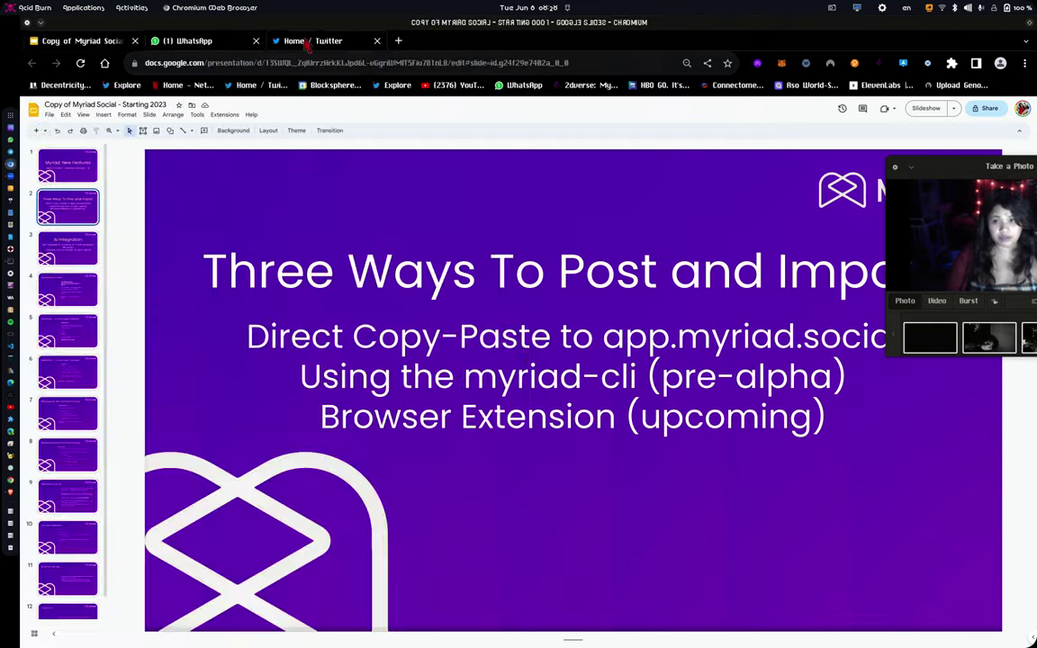
Open the Apple VR/AR tweet on Twitter and import it with the Myriad Social Importer.
{"action": "left_click", "coordinate": [307, 42]}
{"action": "left_click", "coordinate": [509, 343]}
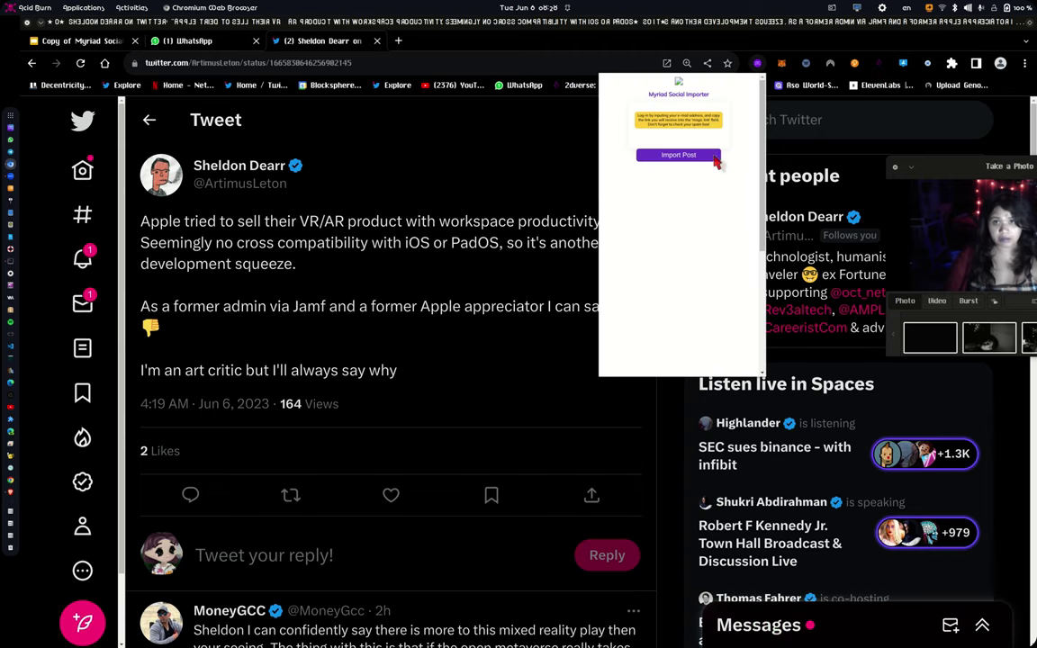
{"action": "left_click", "coordinate": [256, 177]}
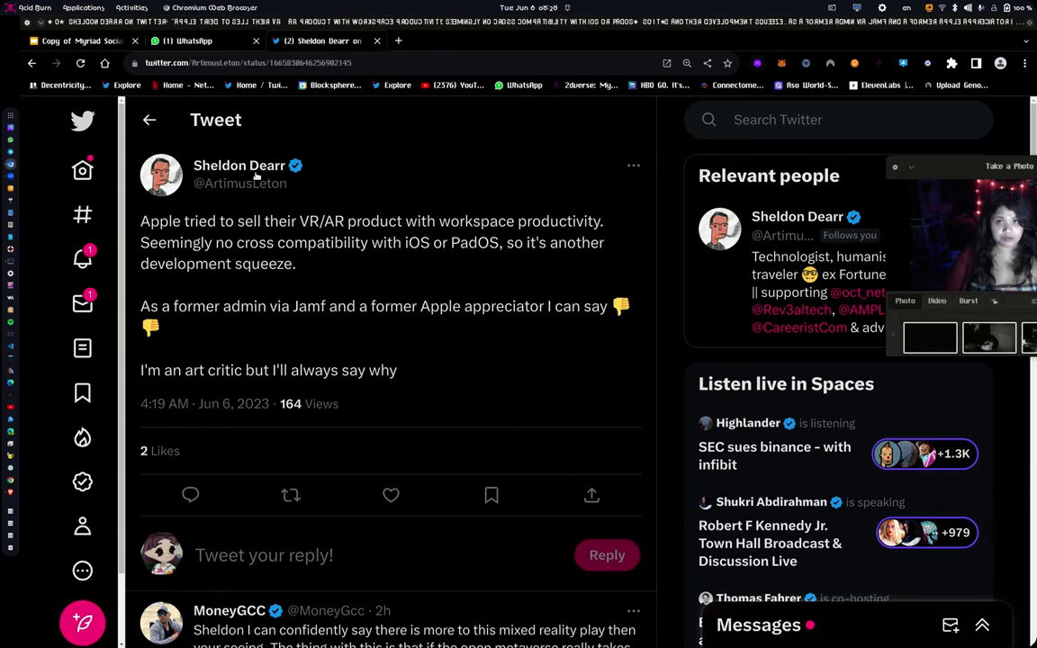
{"action": "left_click", "coordinate": [149, 119]}
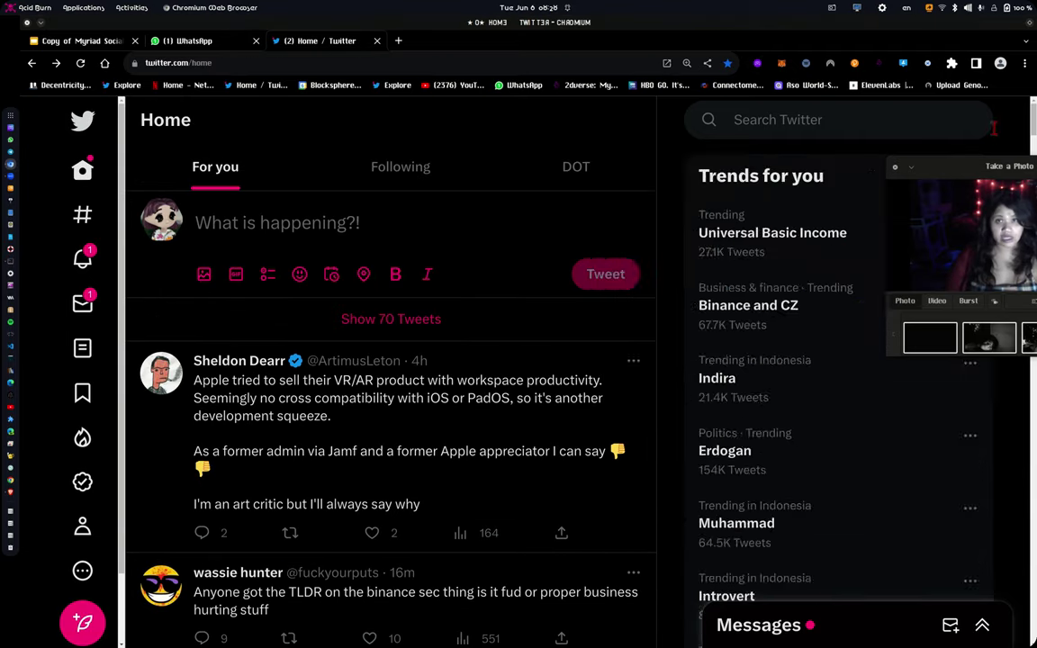
{"action": "left_click", "coordinate": [757, 63]}
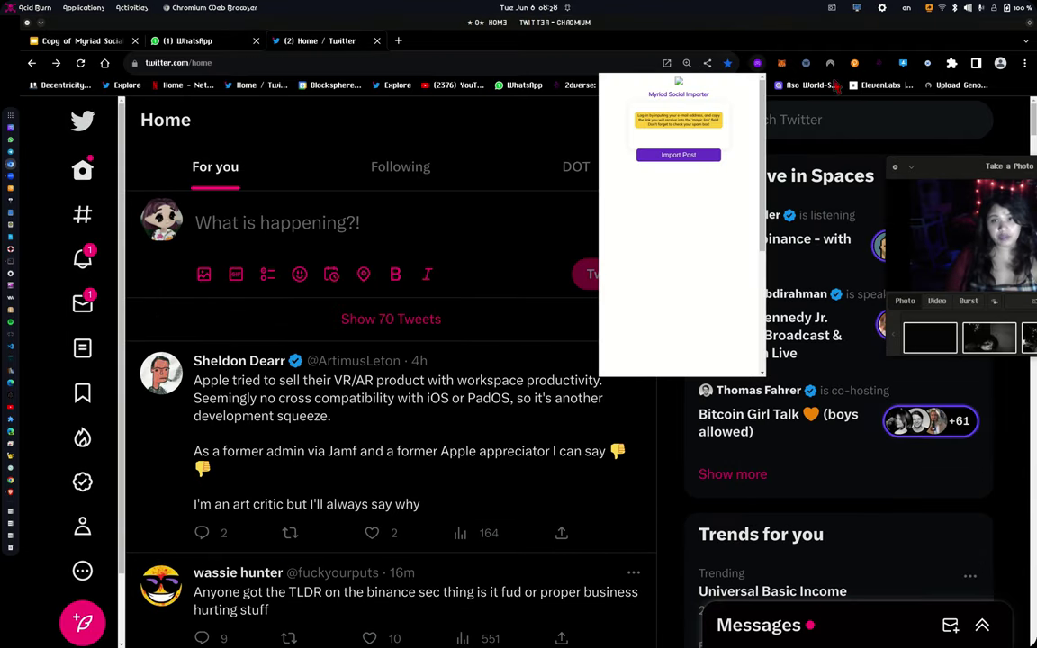
{"action": "left_click", "coordinate": [375, 212]}
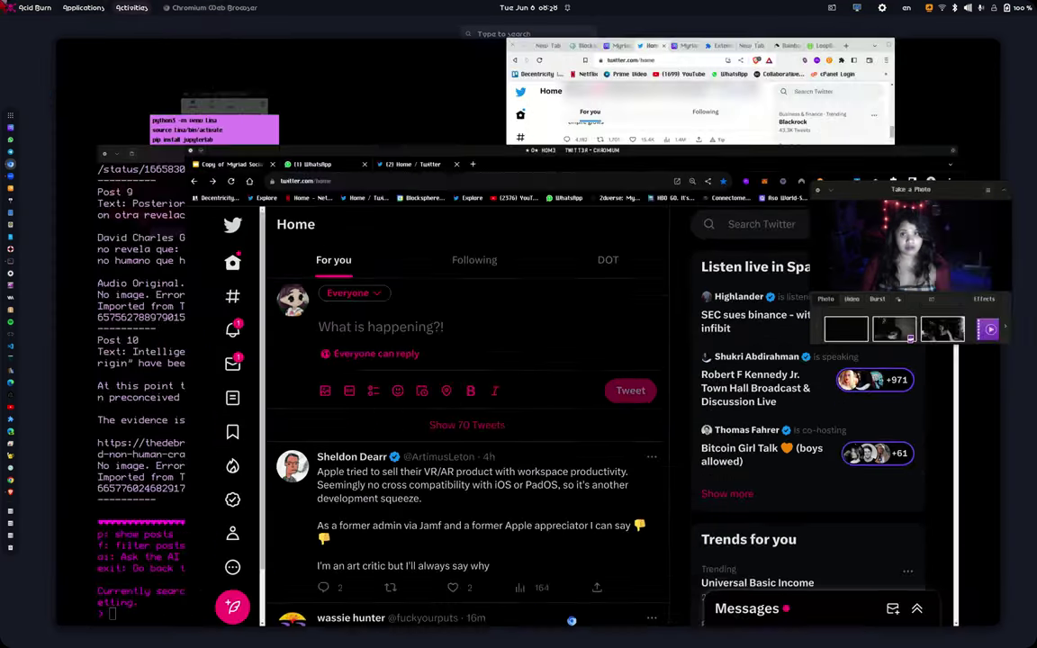
Glance at the Terminal, then go back to the Google Slides tab showing slide 2.
{"action": "mouse_move", "coordinate": [9, 5]}
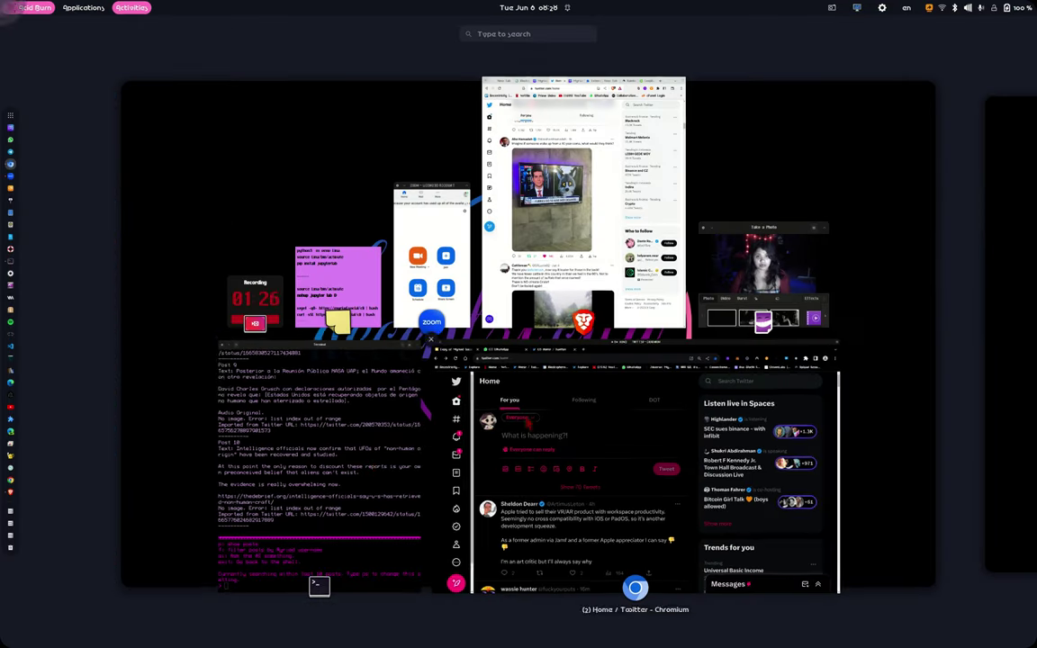
{"action": "left_click", "coordinate": [396, 450]}
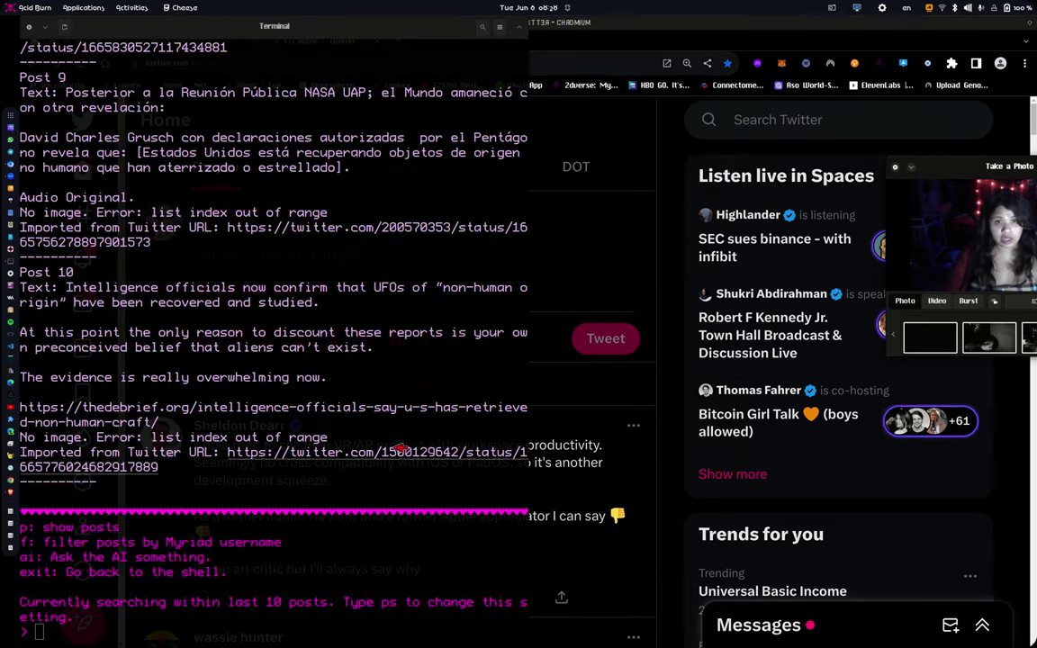
{"action": "left_click", "coordinate": [562, 25]}
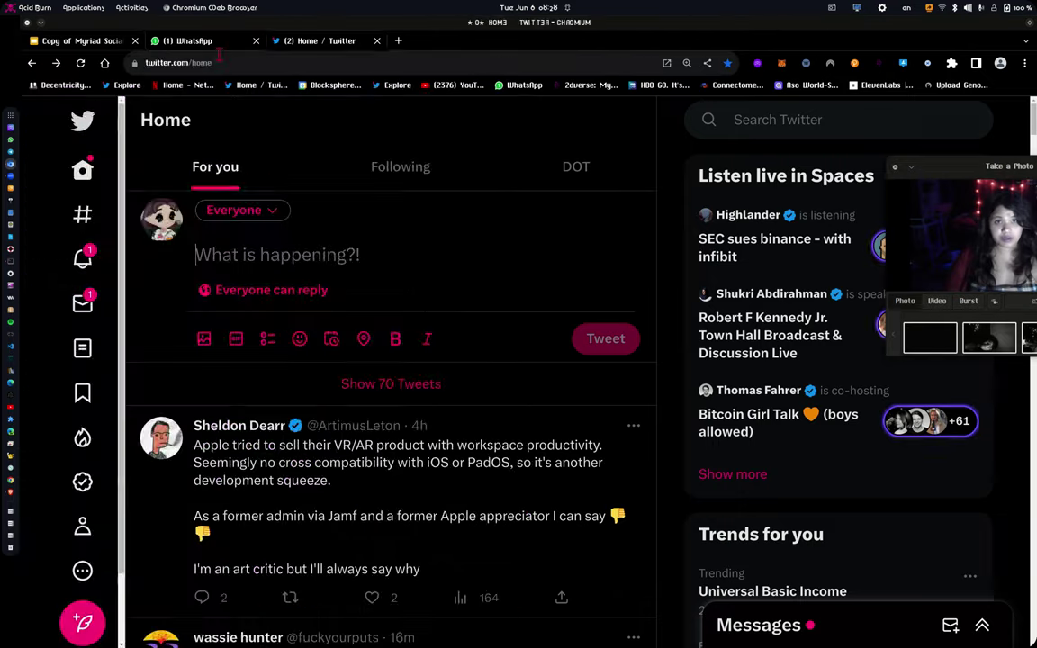
{"action": "left_click", "coordinate": [83, 50]}
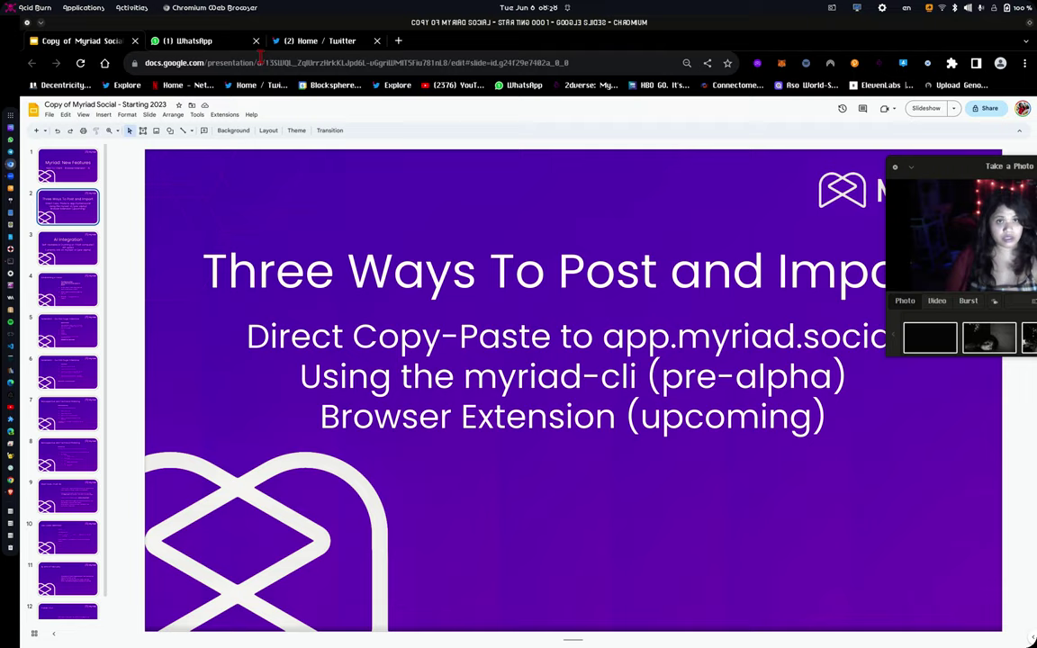
Load the pasted app.myriad.social address in a new tab and accept the cookie notice.
{"action": "left_click", "coordinate": [326, 41]}
{"action": "left_click", "coordinate": [398, 40]}
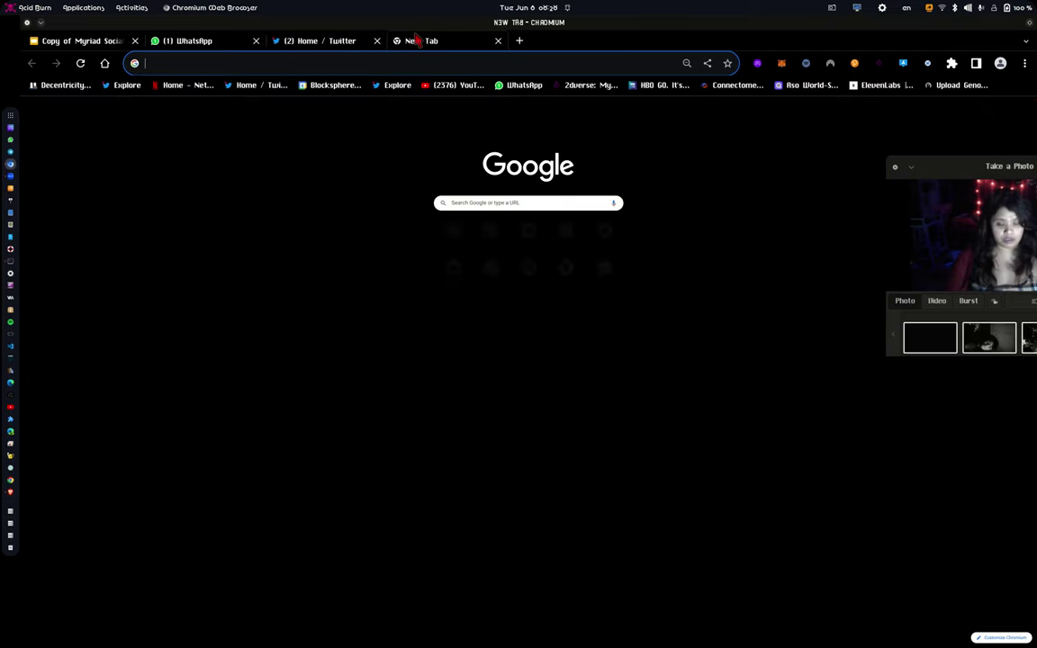
{"action": "type", "text": "po"}
{"action": "key", "text": "BackSpace"}
{"action": "key", "text": "BackSpace"}
{"action": "type", "text": "https://app.myriad.social"}
{"action": "key", "text": "Return"}
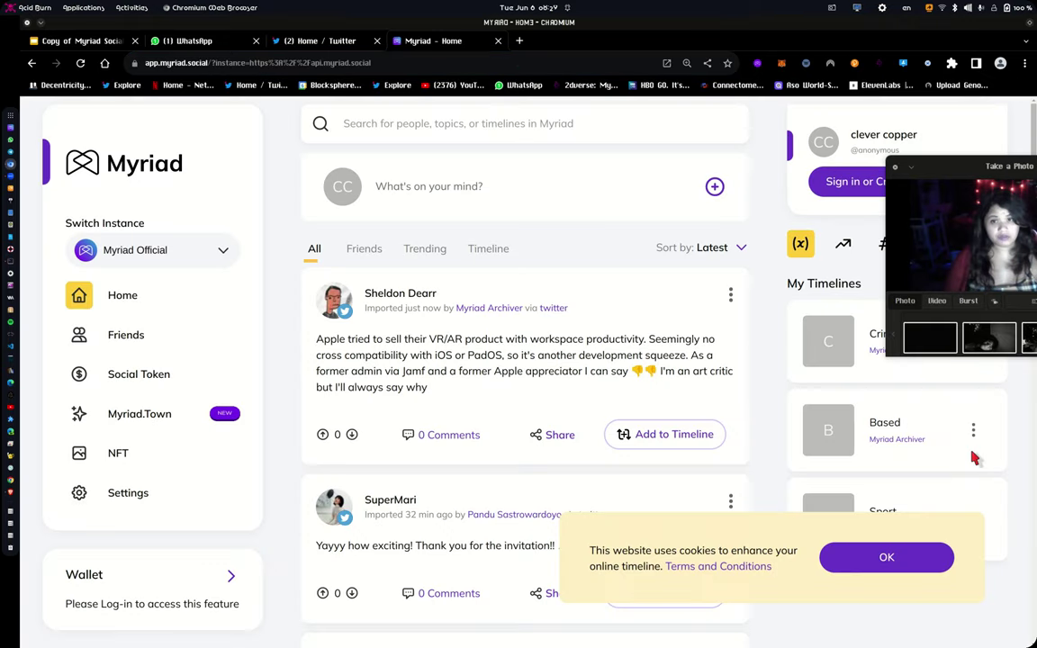
{"action": "left_click", "coordinate": [905, 556]}
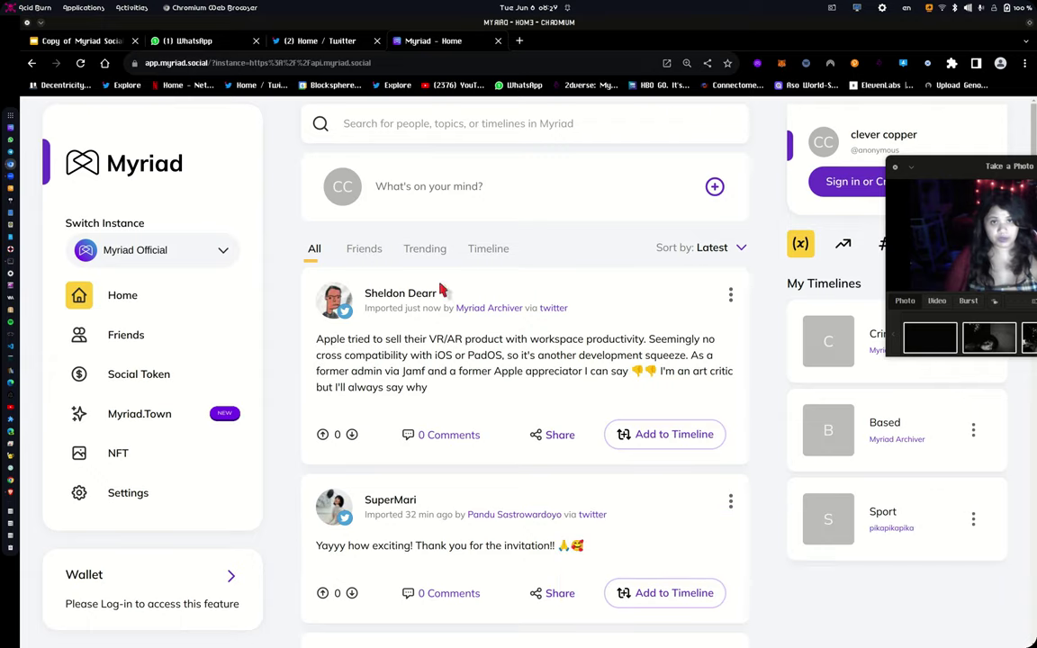
Confirm the Apple VR/AR tweet in the Myriad feed, then bring up the Brave window showing Twitter.
{"action": "left_click", "coordinate": [298, 45]}
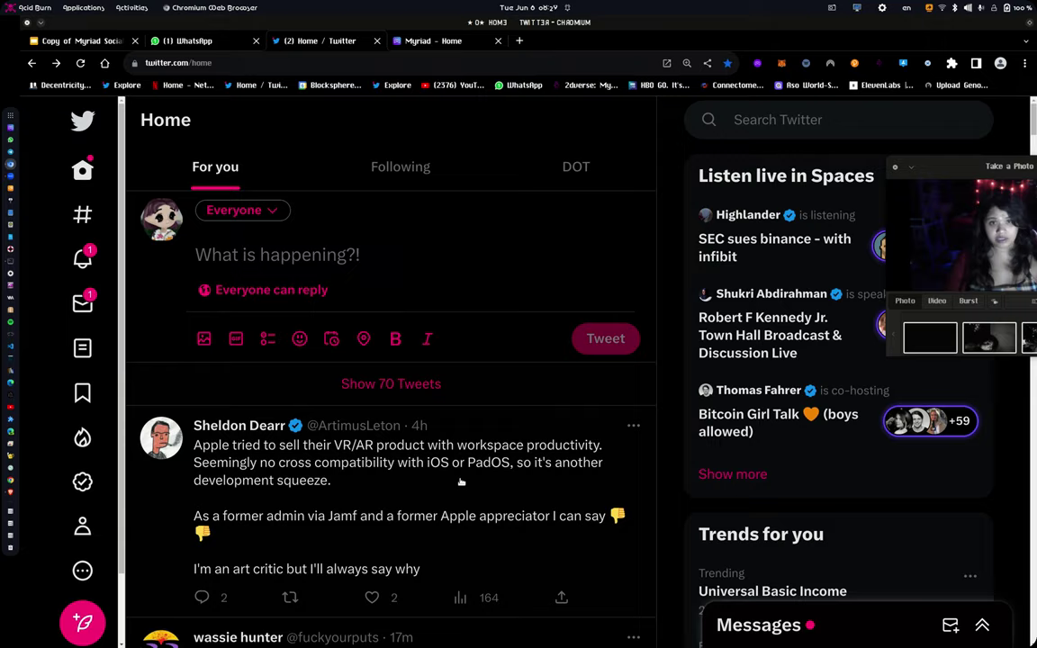
{"action": "left_click", "coordinate": [404, 40]}
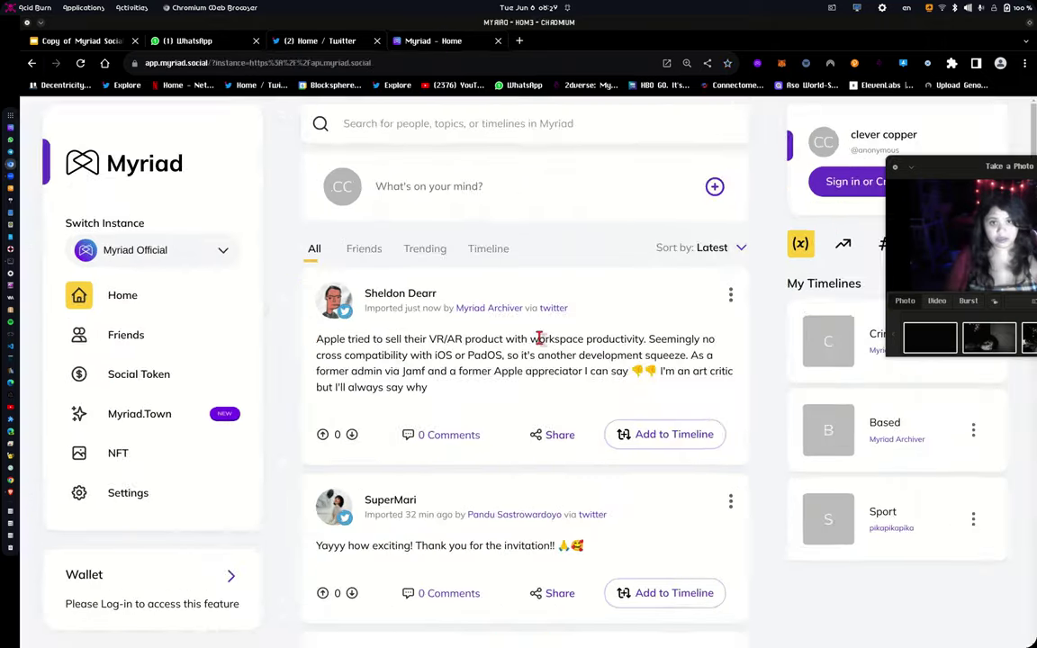
{"action": "key", "text": "super"}
{"action": "left_click", "coordinate": [585, 198]}
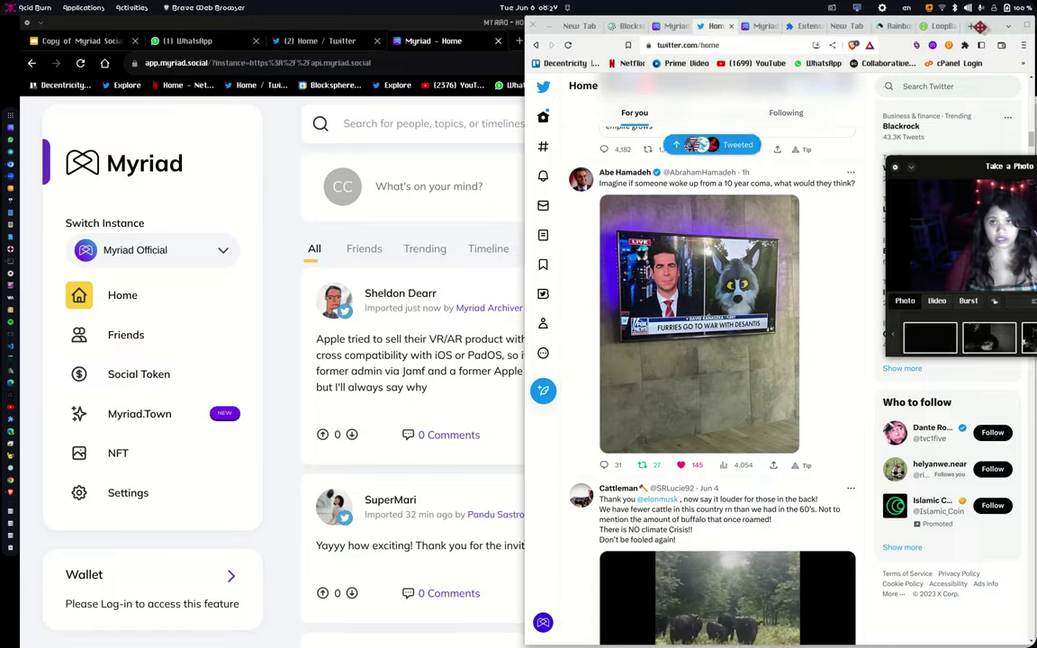
Import the CNN headline tweet with the Myriad importer, then view Myriad's All feed.
{"action": "left_click_drag", "start_coordinate": [731, 29], "coordinate": [645, 16]}
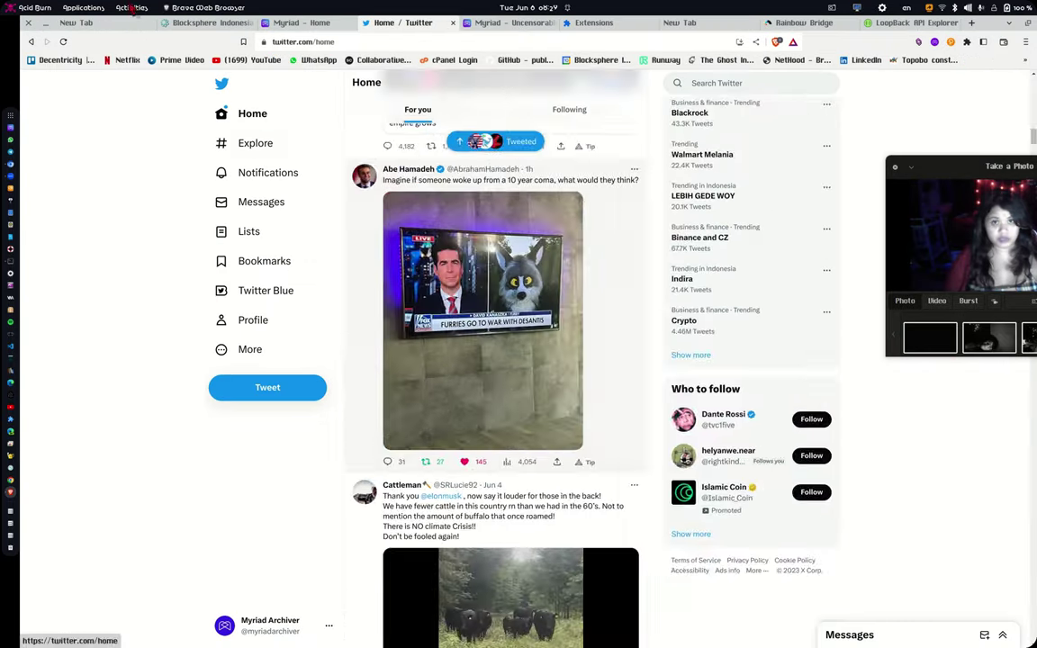
{"action": "left_click", "coordinate": [497, 141]}
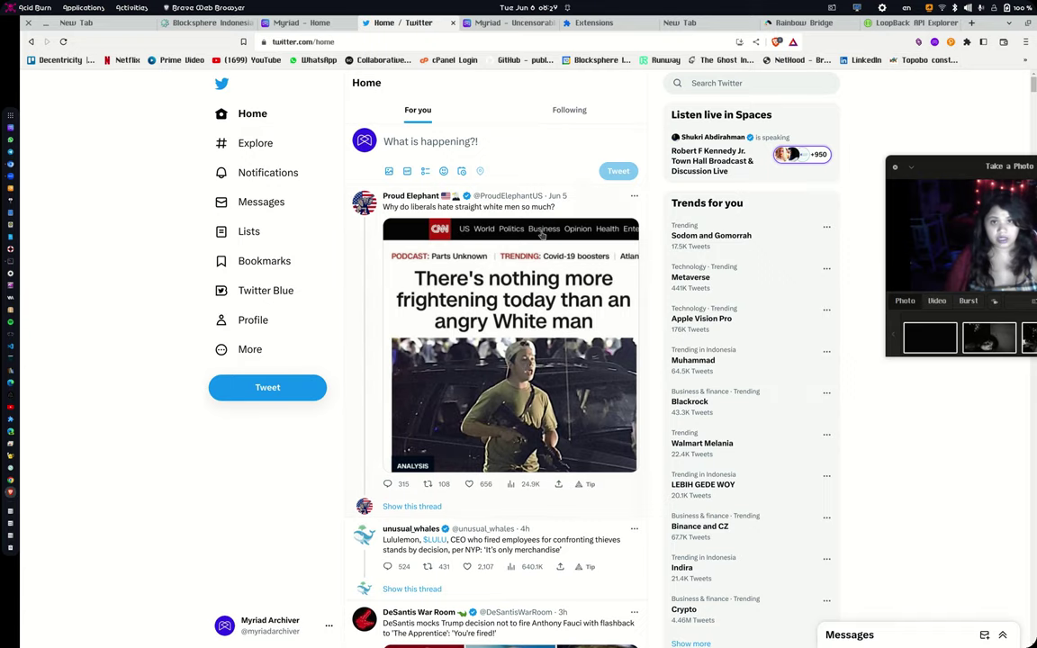
{"action": "left_click", "coordinate": [357, 369]}
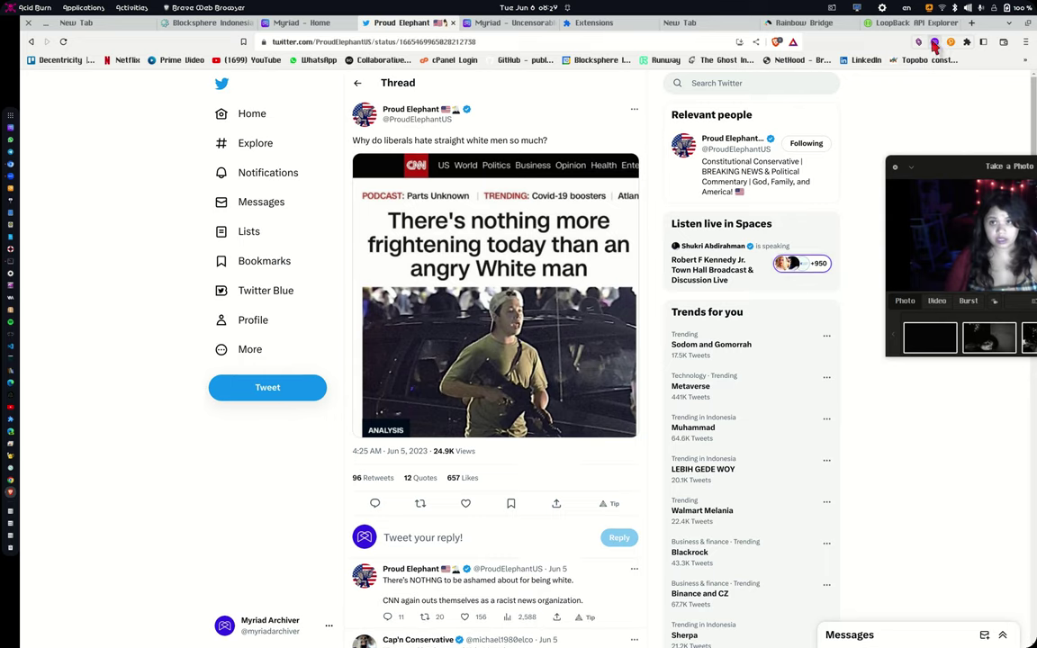
{"action": "left_click", "coordinate": [934, 41]}
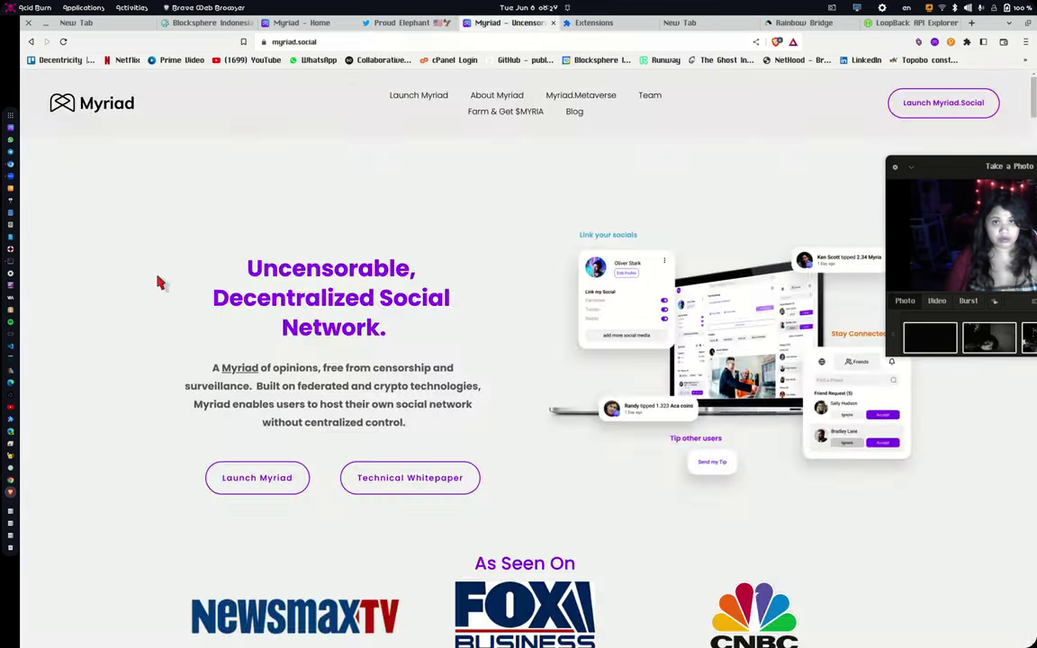
{"action": "left_click", "coordinate": [297, 25]}
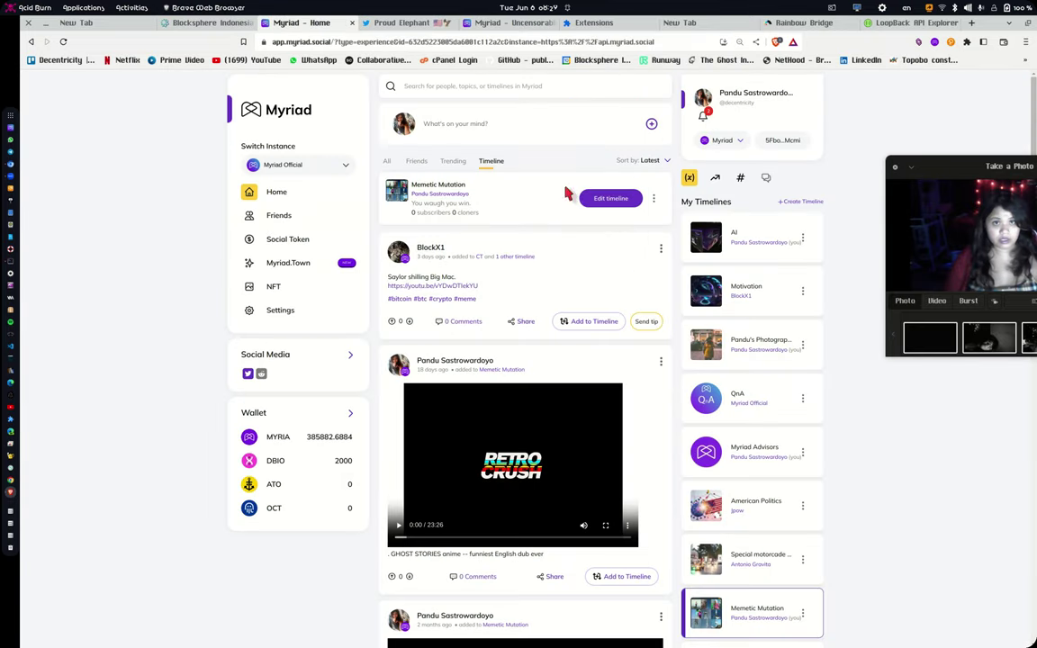
{"action": "left_click", "coordinate": [387, 160]}
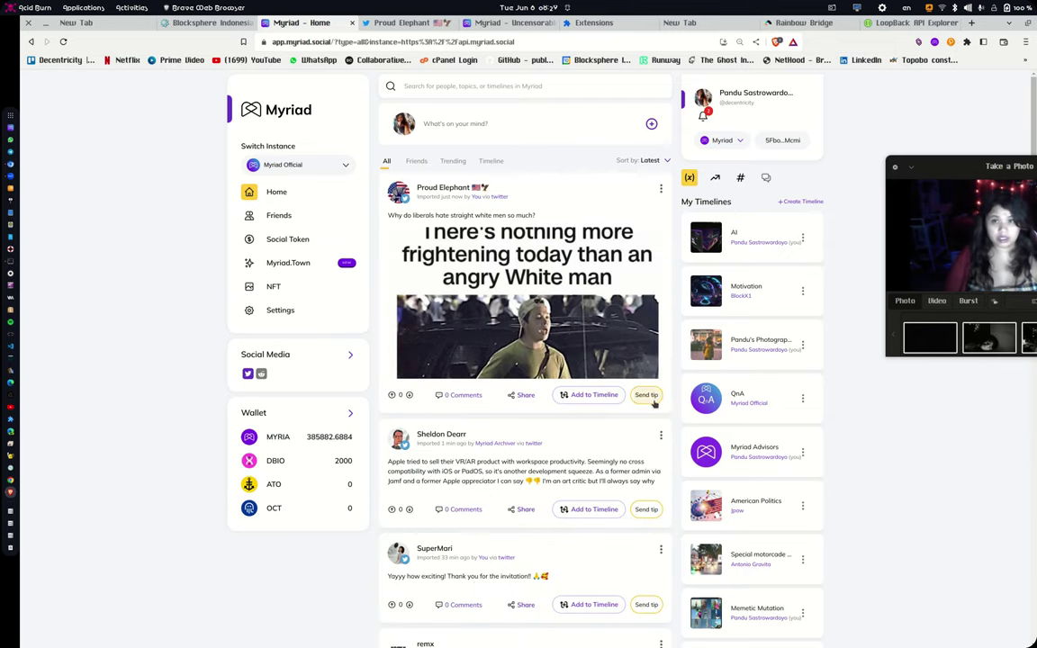
Open Myriad's Import post form and copy the LIBERALISM reply's link from the Twitter thread.
{"action": "left_click", "coordinate": [651, 125]}
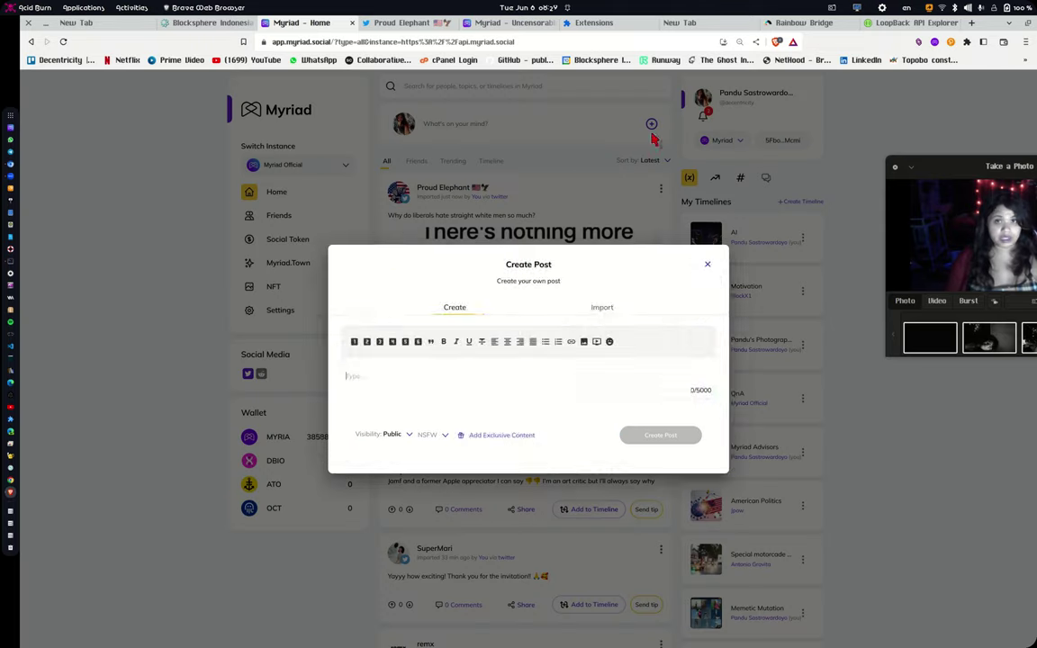
{"action": "left_click", "coordinate": [608, 309]}
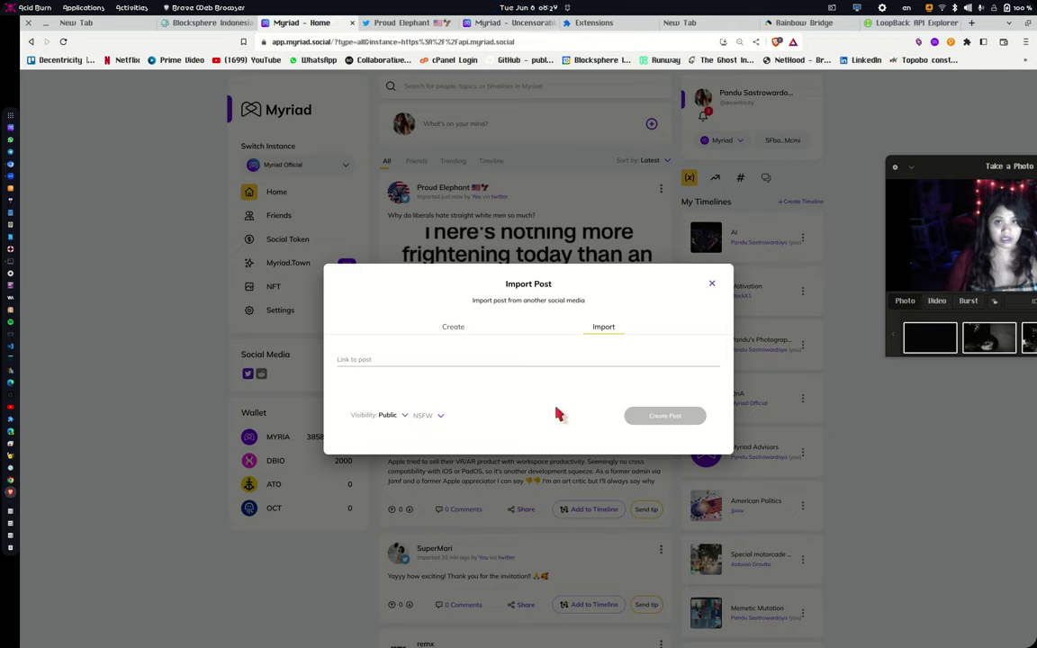
{"action": "left_click", "coordinate": [402, 24]}
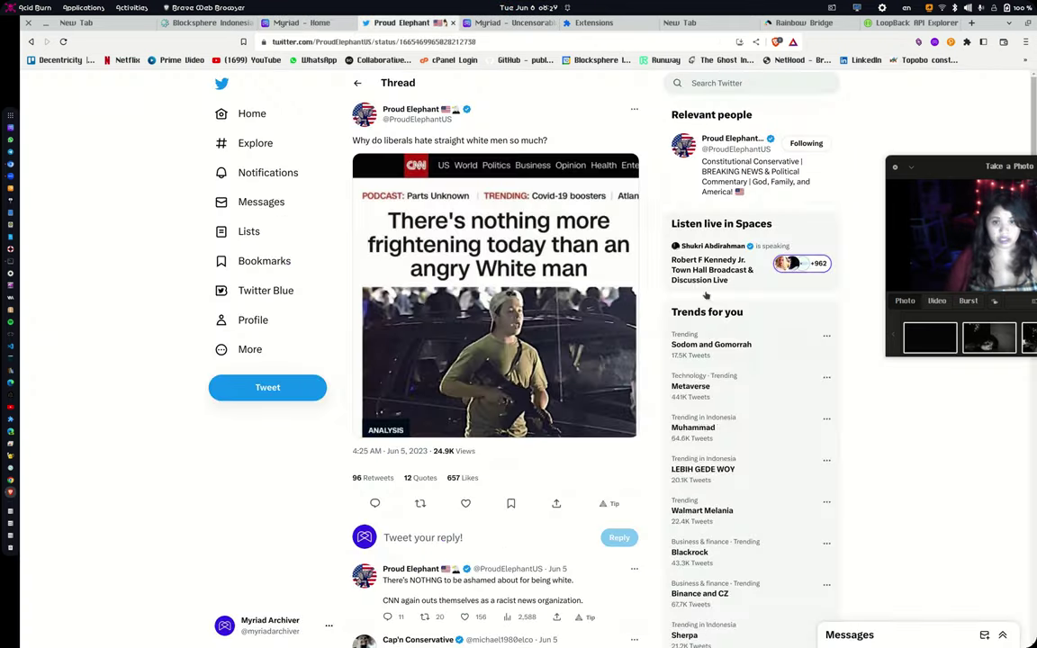
{"action": "scroll", "coordinate": [510, 522], "scroll_direction": "down", "scroll_amount": 10}
{"action": "scroll", "coordinate": [511, 522], "scroll_direction": "down", "scroll_amount": 3}
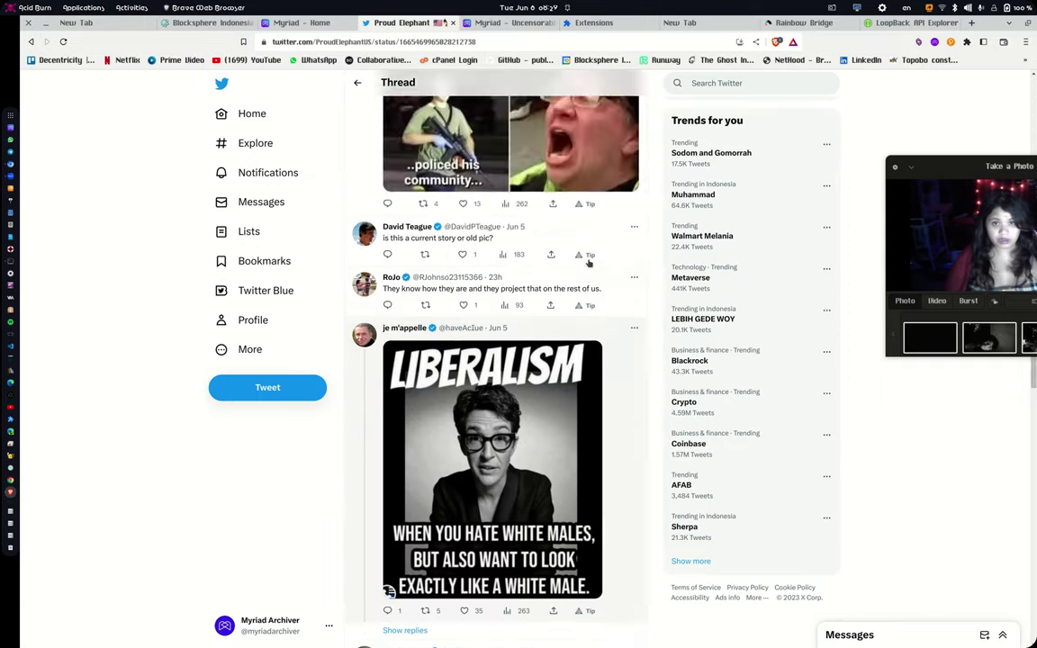
{"action": "scroll", "coordinate": [546, 531], "scroll_direction": "down", "scroll_amount": 2}
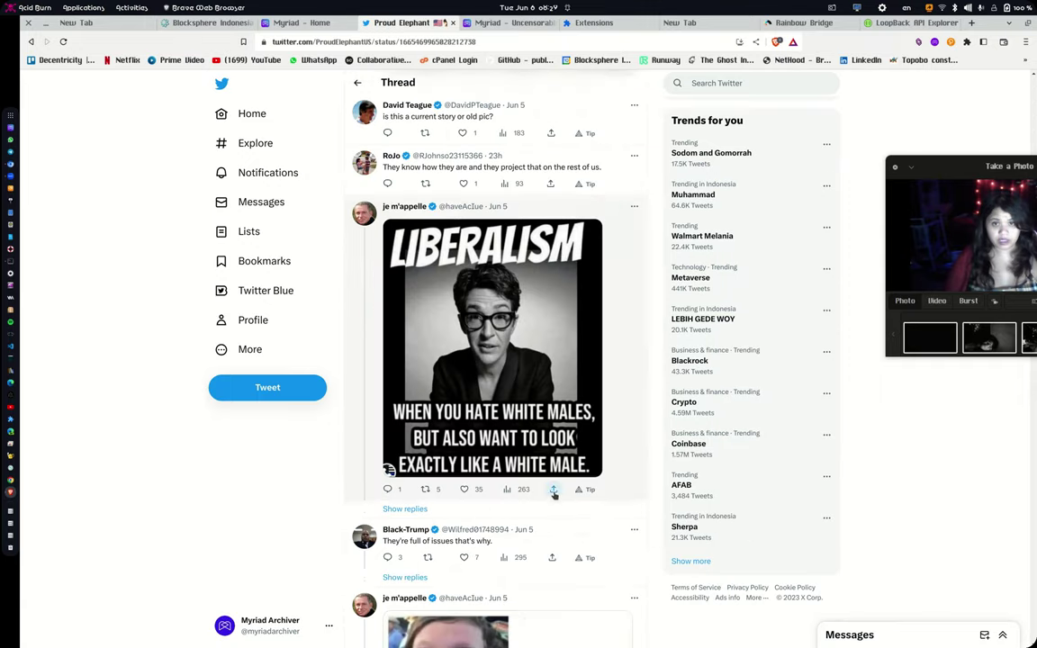
{"action": "left_click", "coordinate": [553, 488]}
{"action": "left_click", "coordinate": [525, 494]}
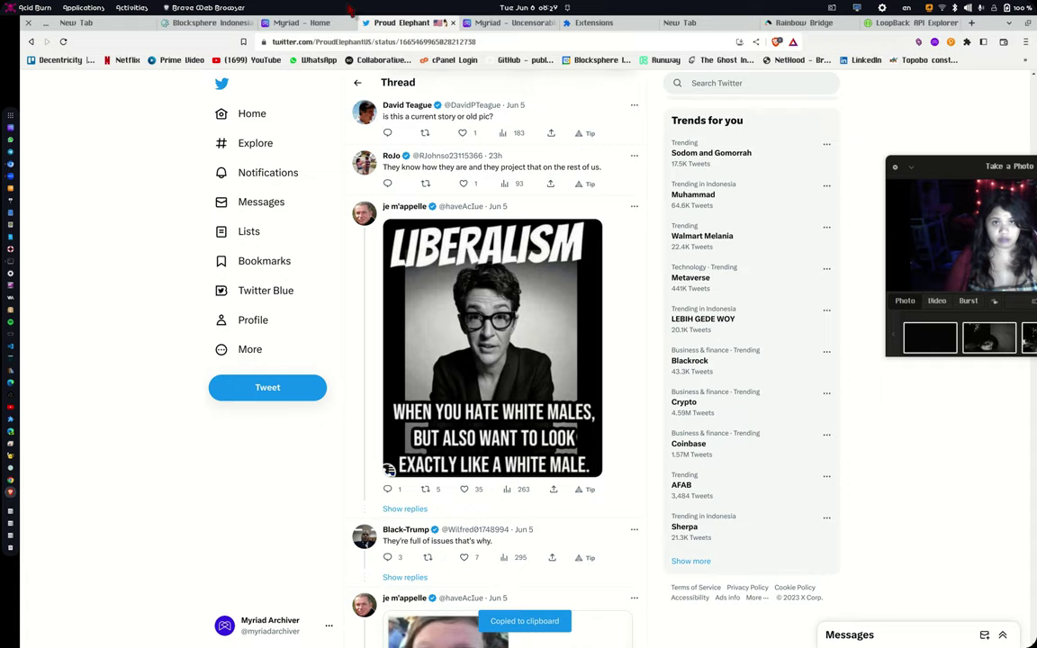
Paste the tweet link into Link to post and create the imported post.
{"action": "left_click", "coordinate": [304, 24]}
{"action": "right_click", "coordinate": [558, 362]}
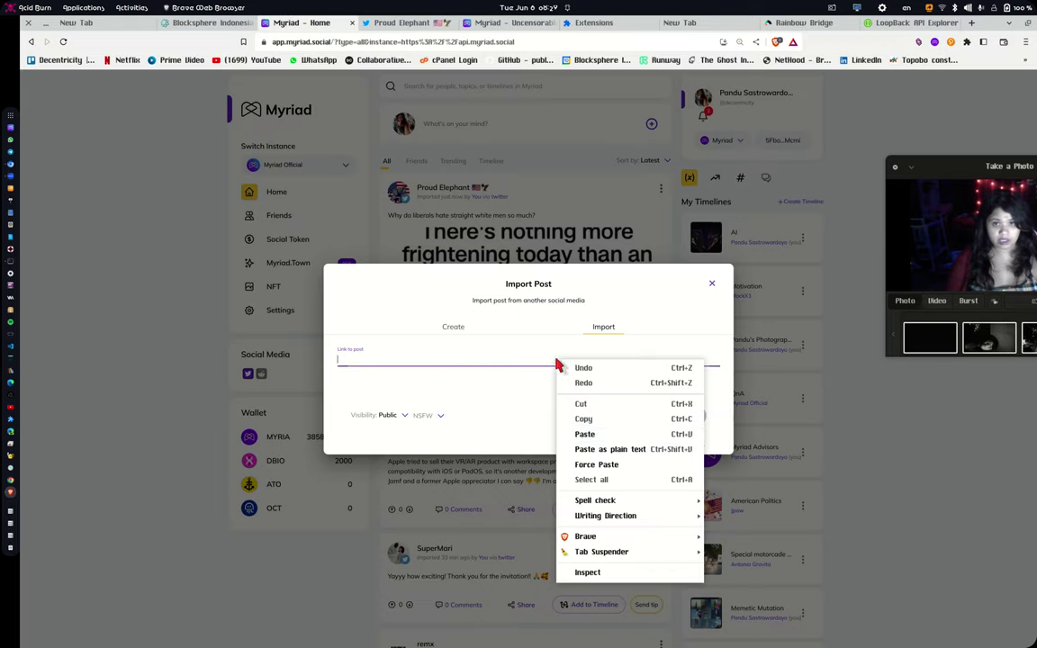
{"action": "left_click", "coordinate": [623, 435]}
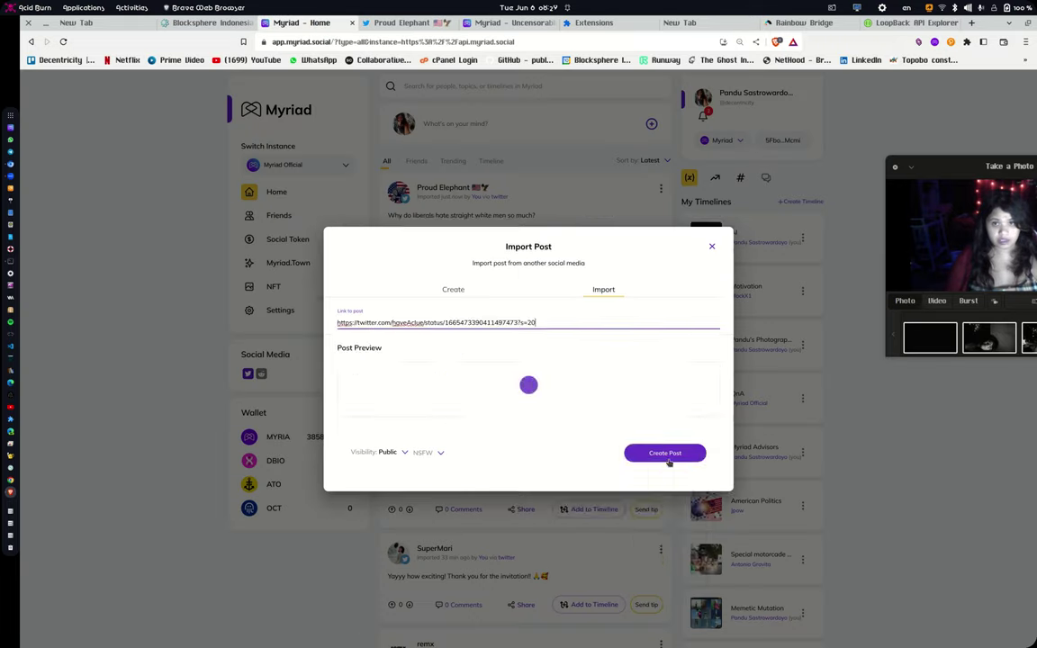
{"action": "scroll", "coordinate": [675, 513], "scroll_direction": "down", "scroll_amount": 5}
{"action": "left_click", "coordinate": [682, 591]}
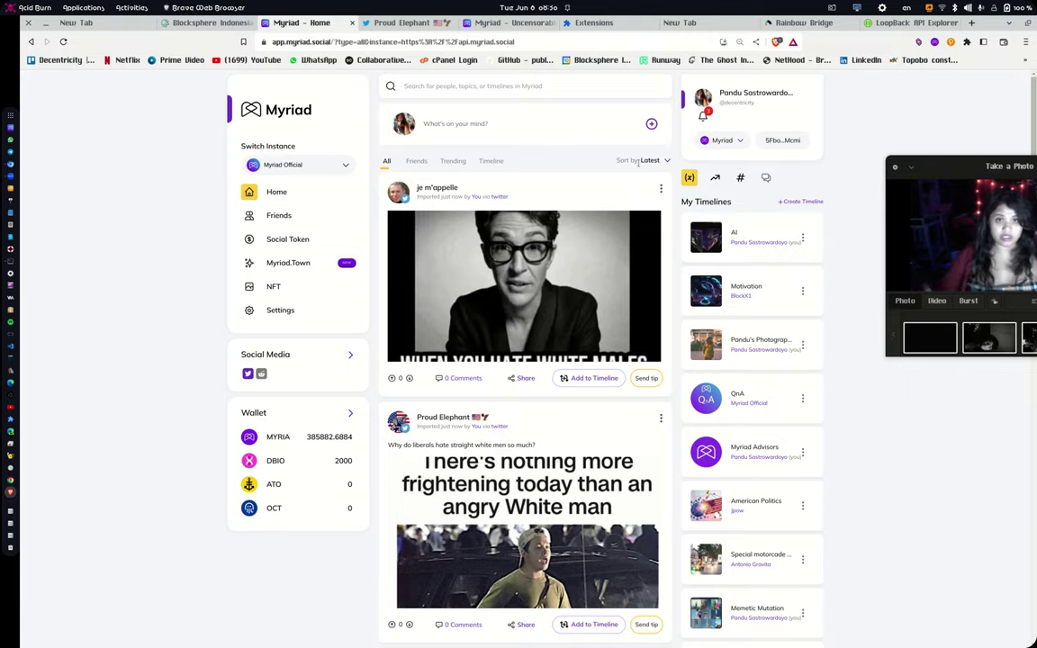
{"action": "left_click", "coordinate": [340, 165]}
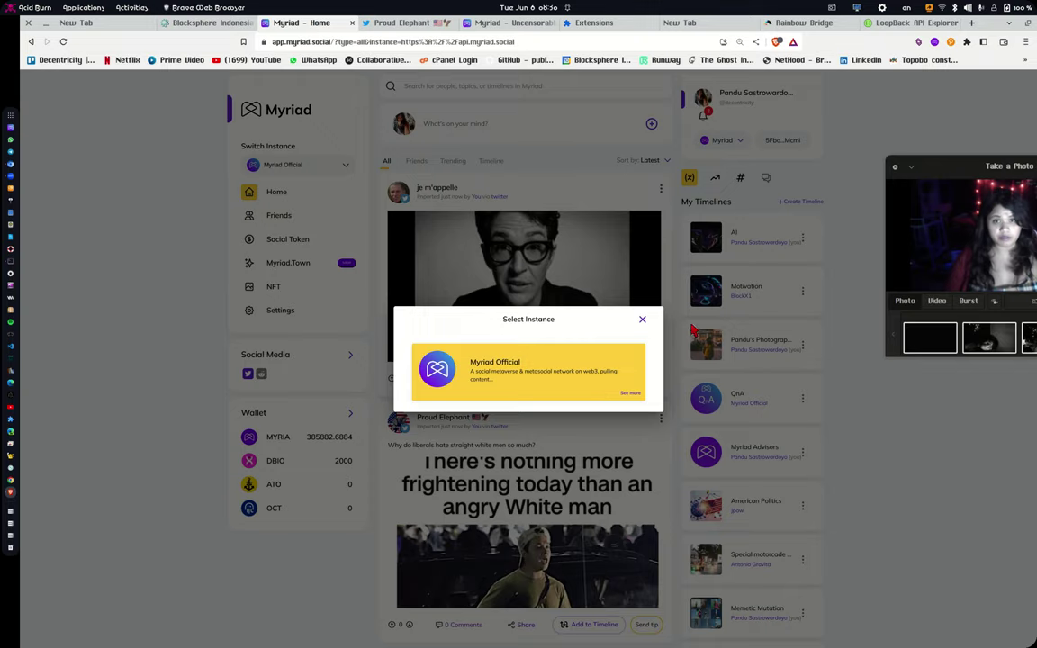
{"action": "left_click", "coordinate": [641, 319]}
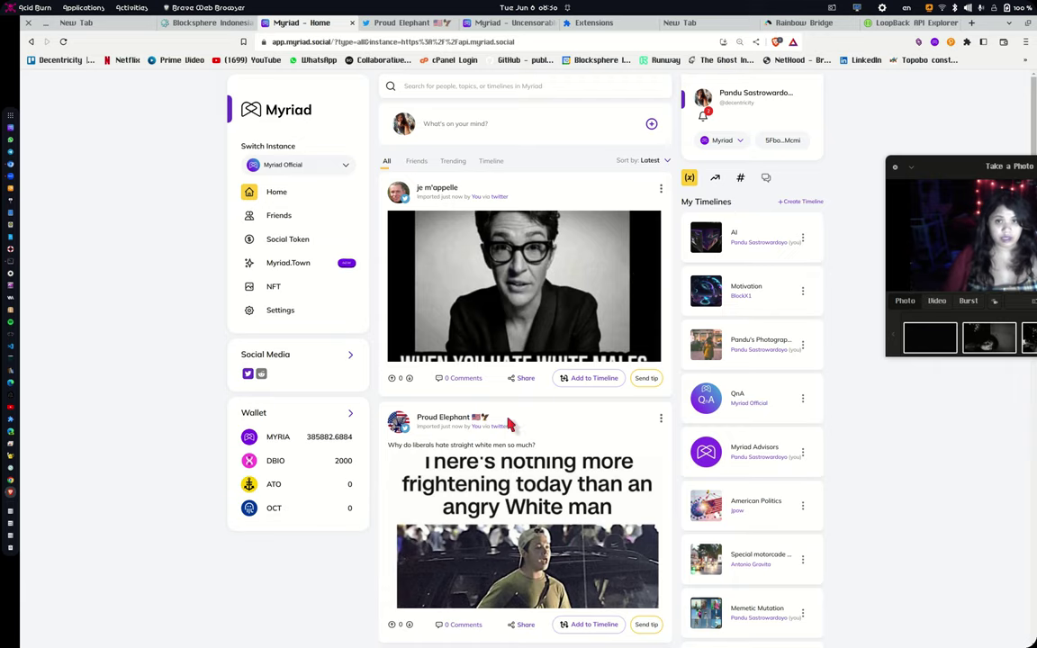
{"action": "left_click", "coordinate": [646, 379]}
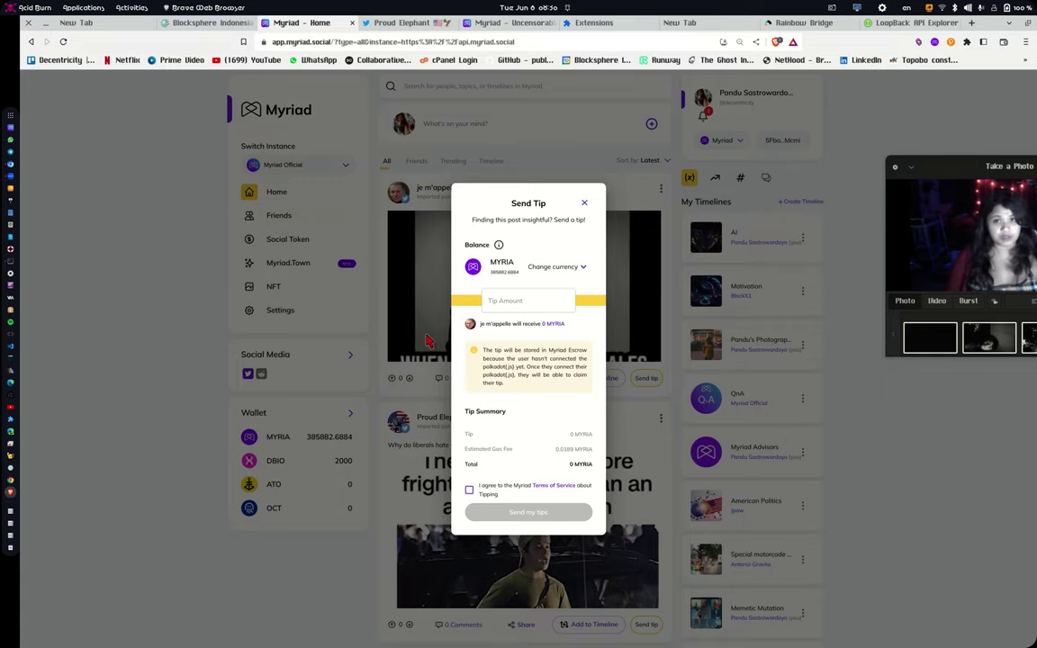
{"action": "left_click", "coordinate": [585, 204]}
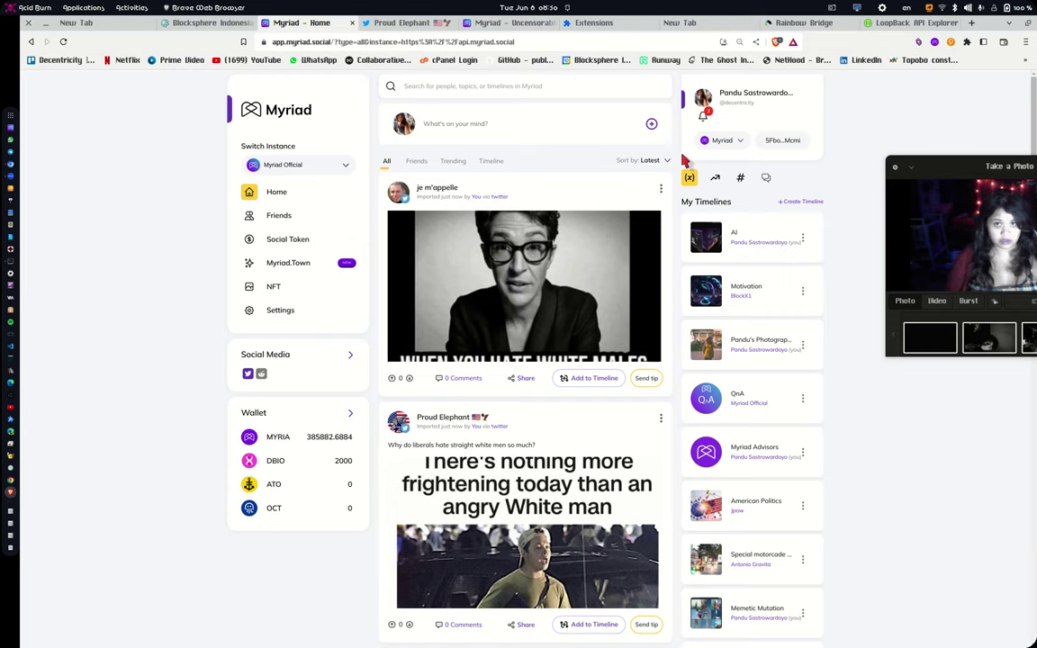
{"action": "left_click", "coordinate": [721, 140]}
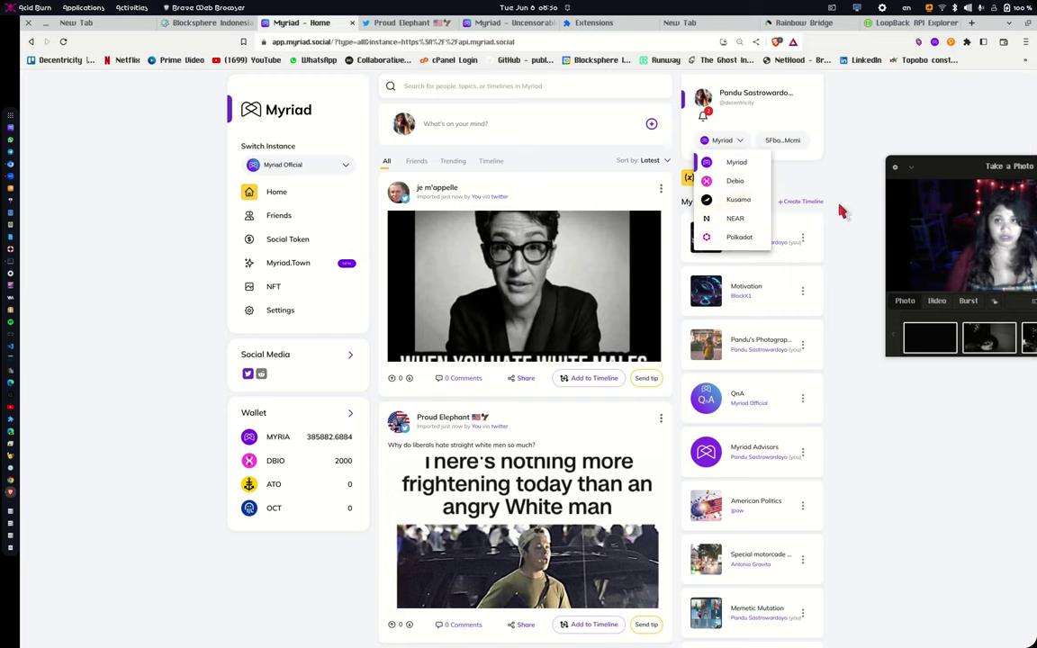
{"action": "left_click", "coordinate": [853, 244]}
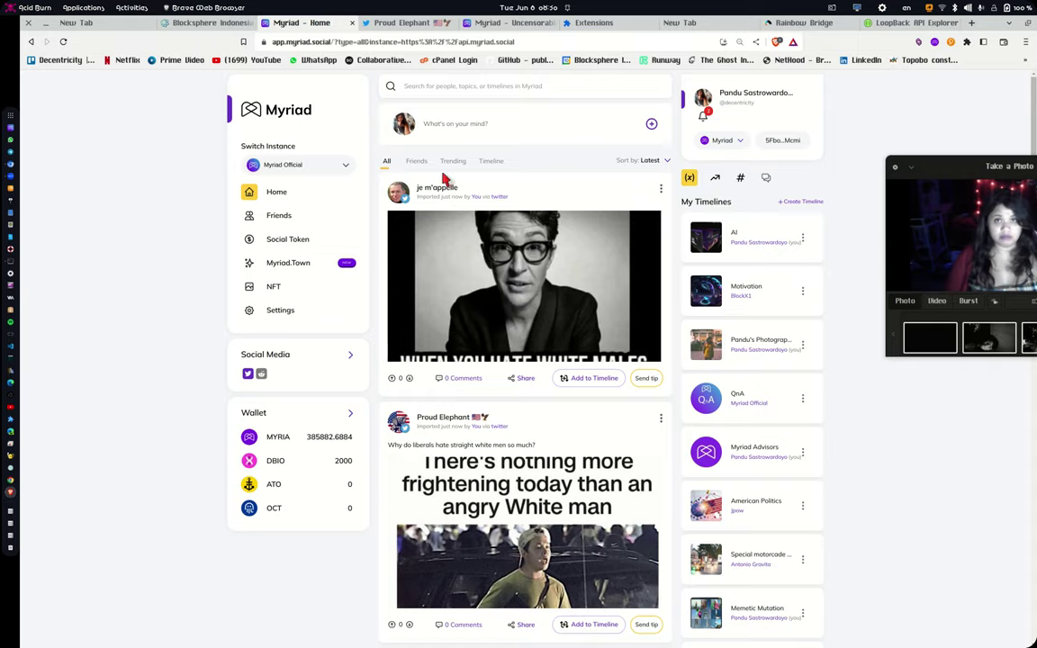
Bring the myriad-cli Terminal to the front and enter ai at its prompt.
{"action": "key", "text": "super"}
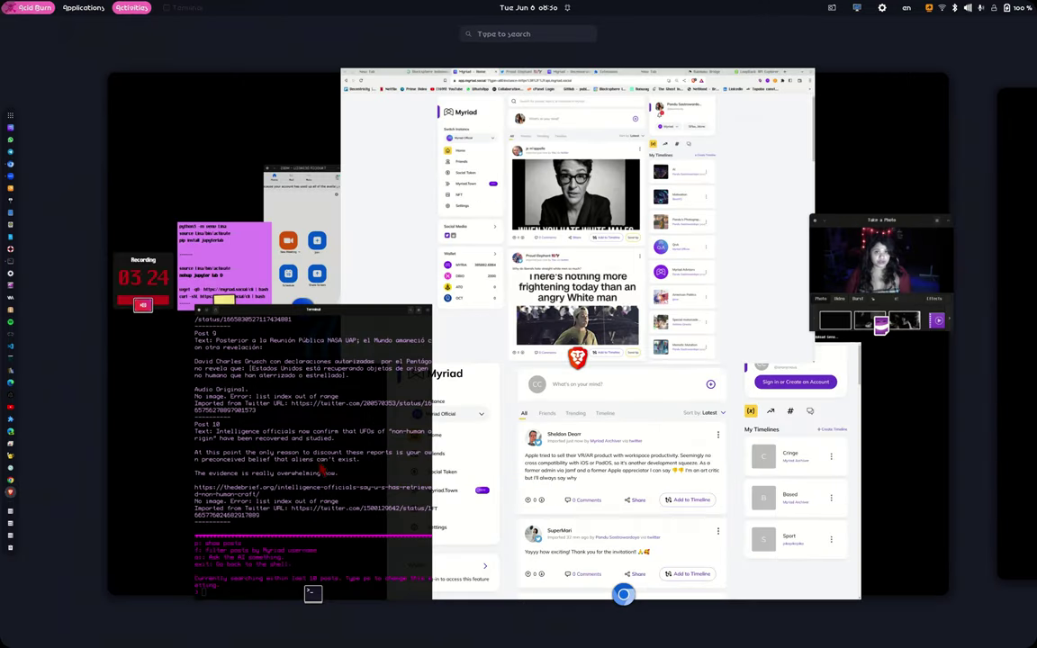
{"action": "left_click", "coordinate": [331, 432]}
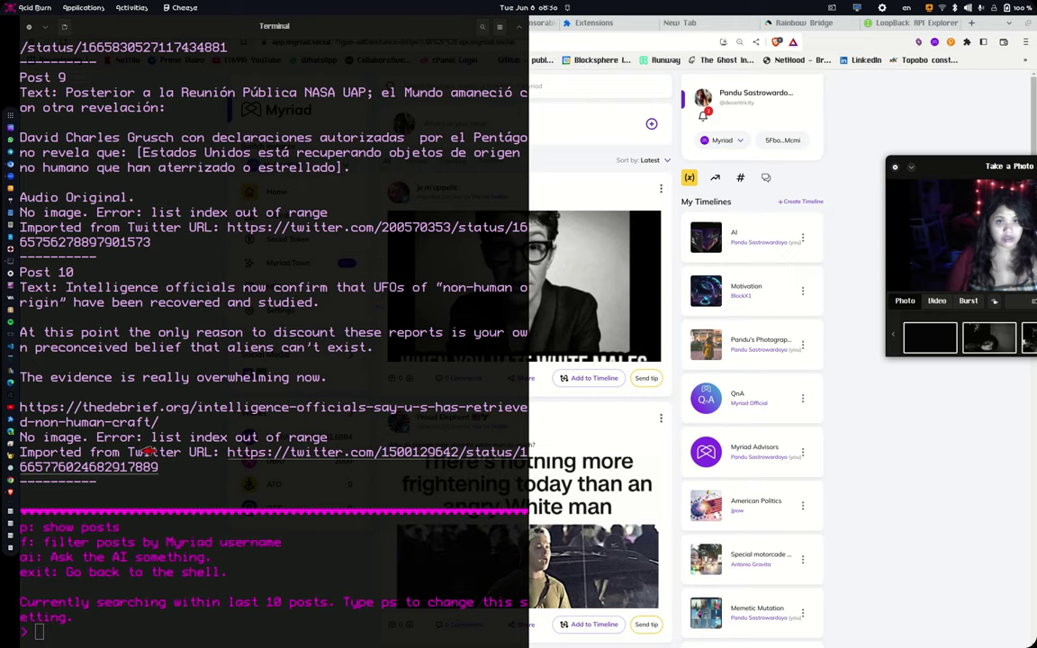
{"action": "left_click", "coordinate": [280, 599]}
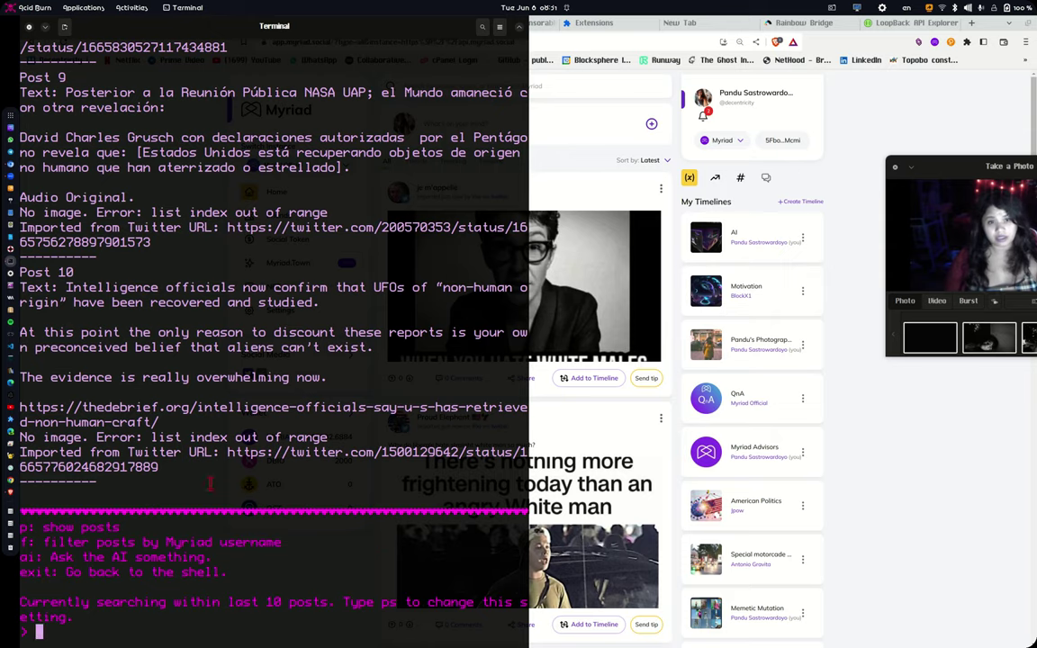
{"action": "type", "text": "ai"}
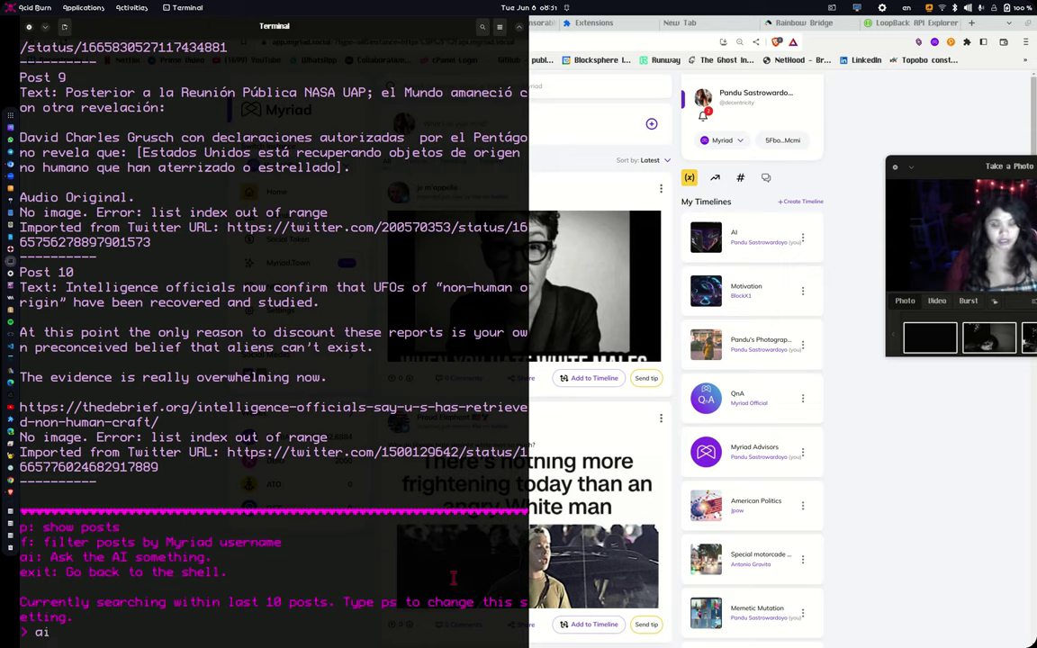
Maximize the Terminal, run ai, and ask 'what has intelligence officials confirmed?'.
{"action": "double_click", "coordinate": [378, 27]}
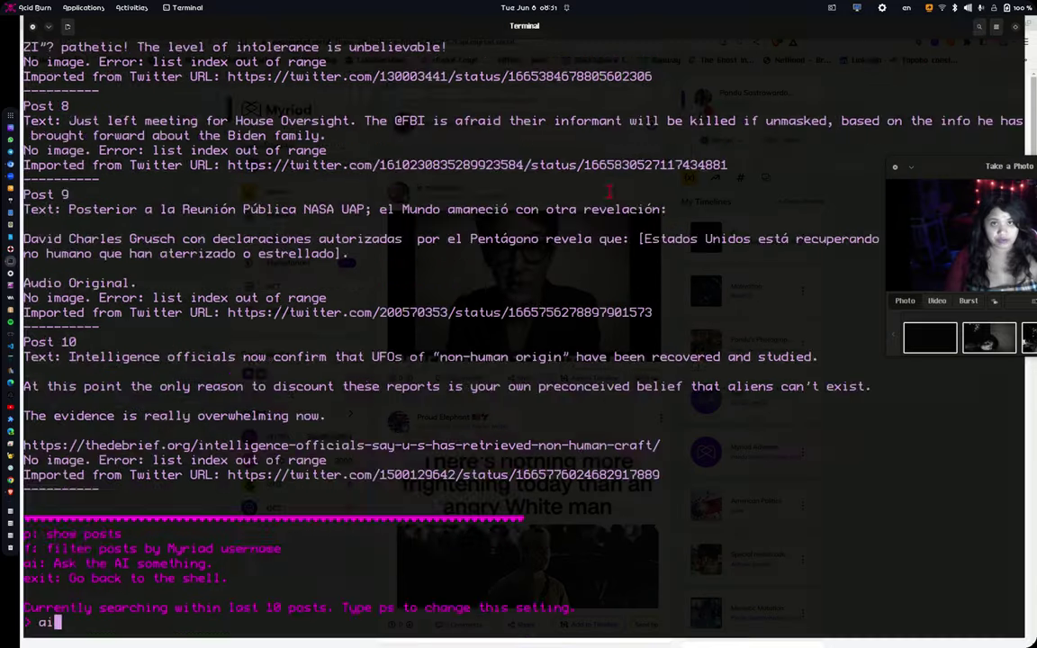
{"action": "key", "text": "Return"}
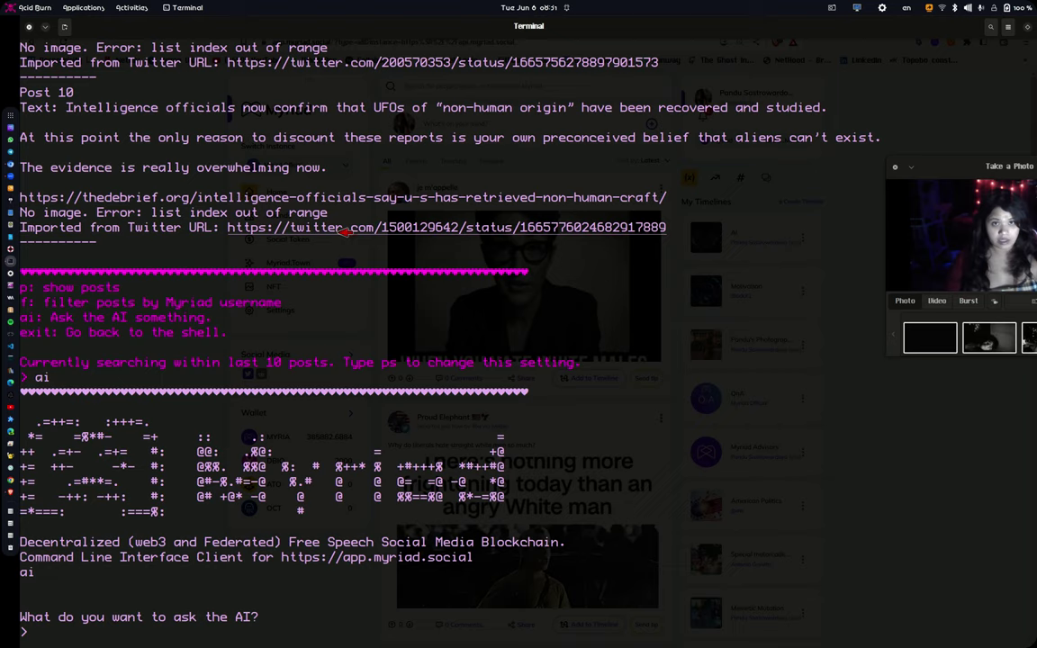
{"action": "type", "text": "w"}
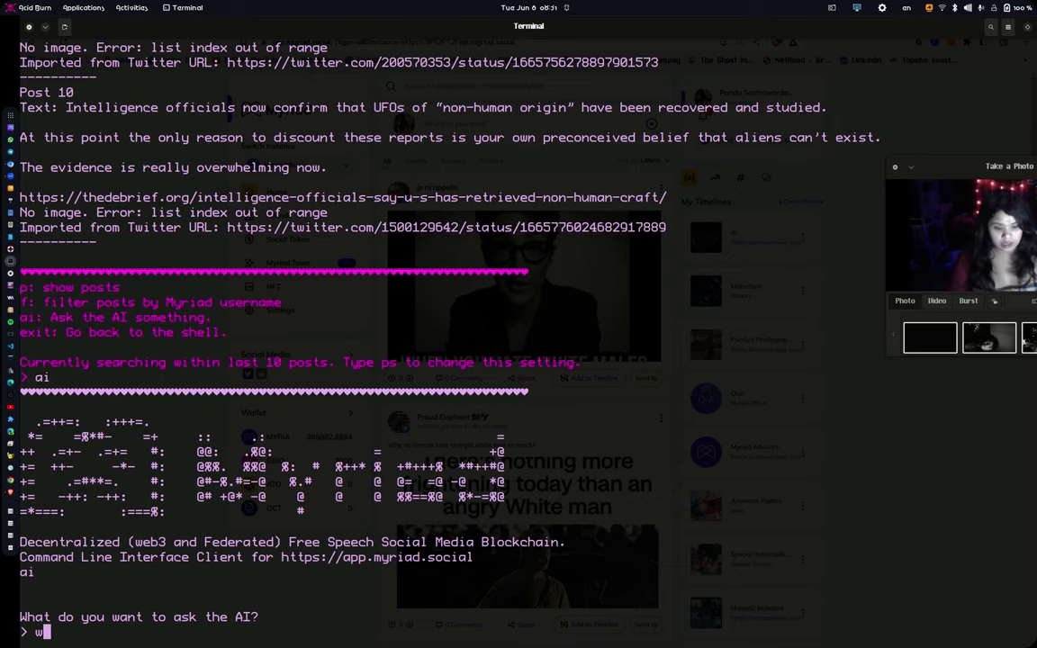
{"action": "type", "text": "hat has intelli"}
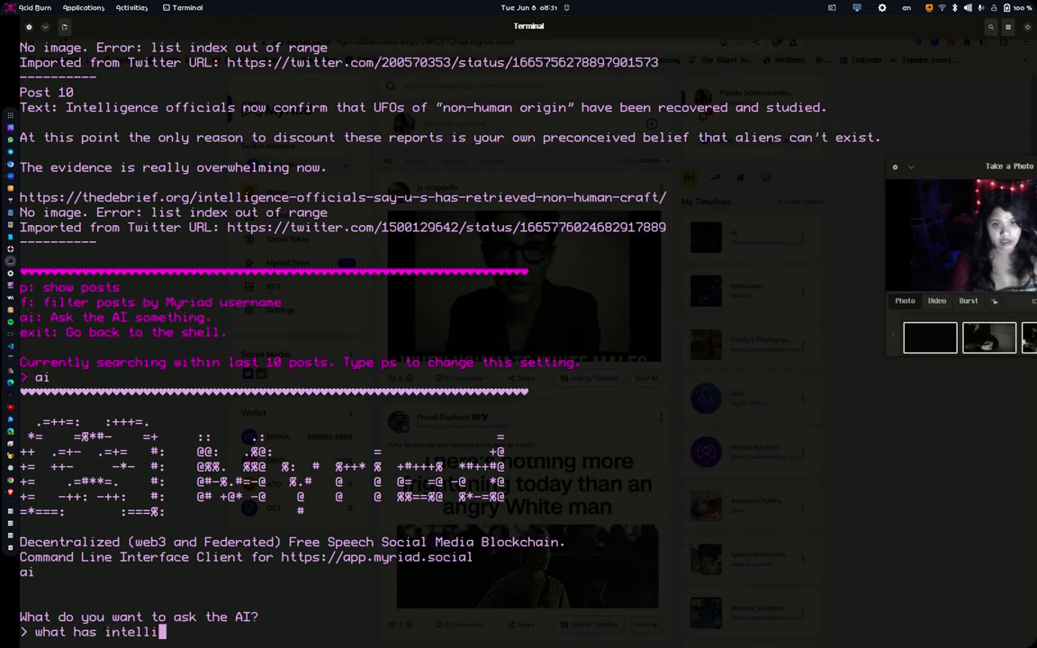
{"action": "type", "text": "gence officia"}
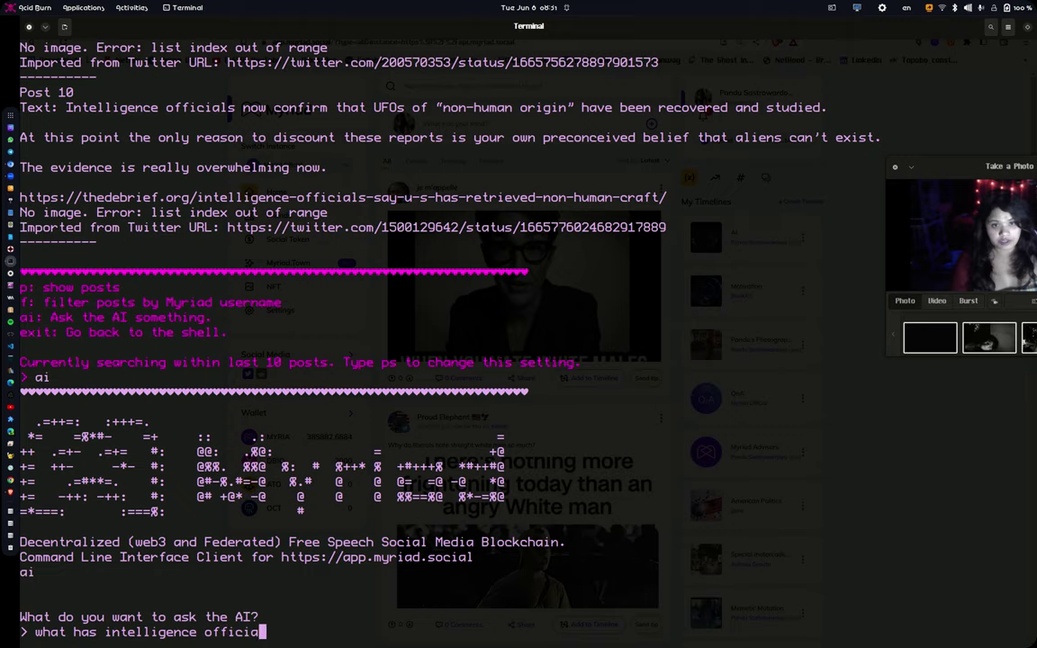
{"action": "type", "text": "ls confirmed?"}
{"action": "key", "text": "Return"}
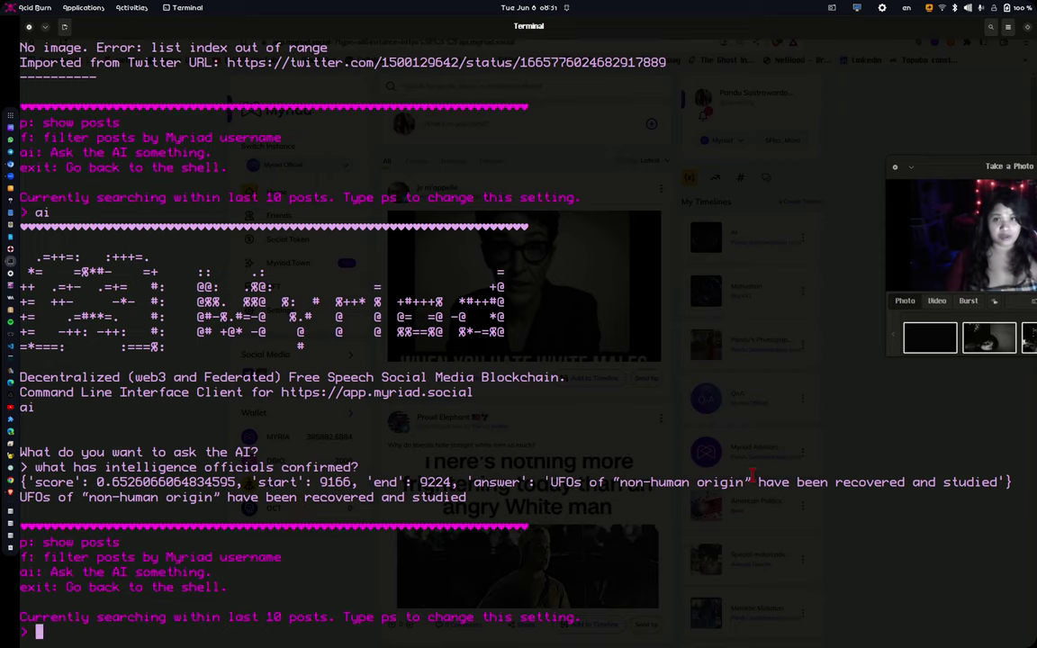
{"action": "scroll", "coordinate": [123, 133], "scroll_direction": "up", "scroll_amount": 4}
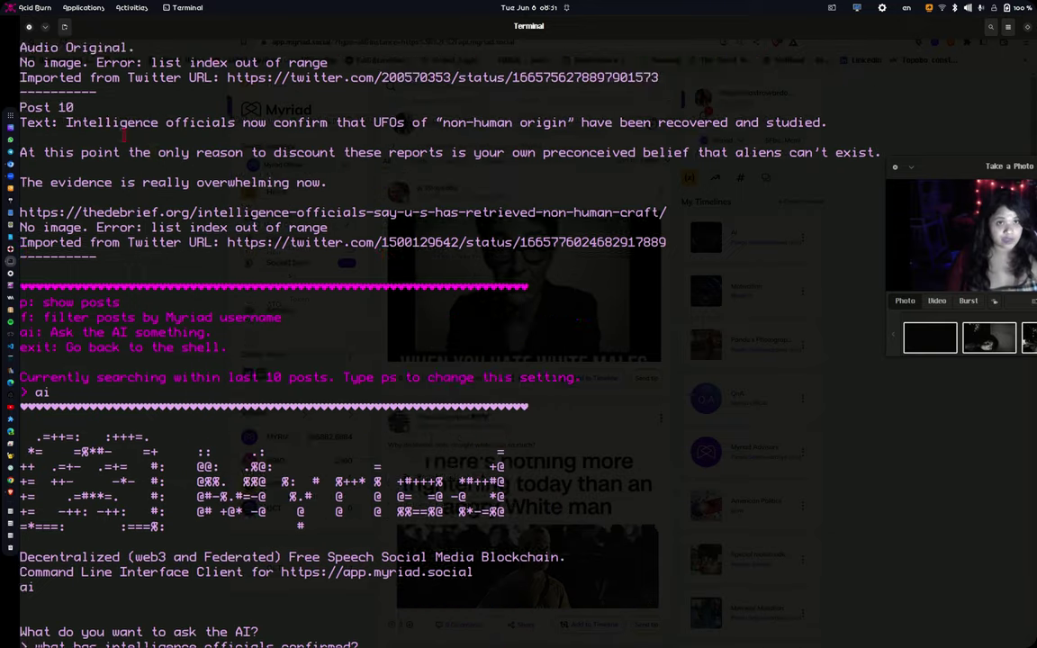
{"action": "scroll", "coordinate": [374, 146], "scroll_direction": "up", "scroll_amount": 9}
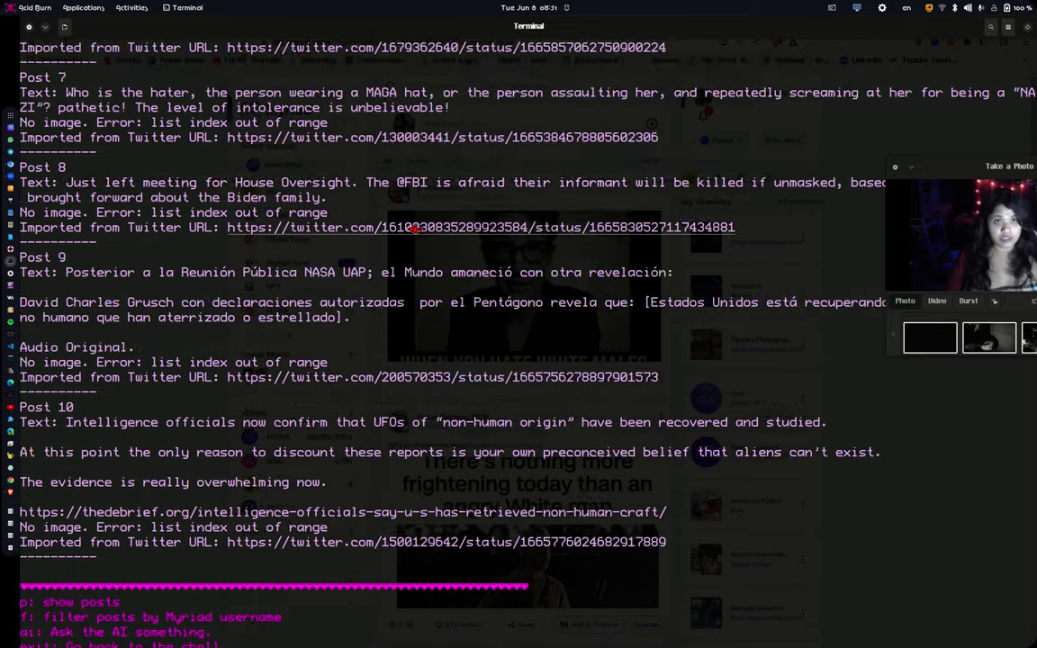
{"action": "scroll", "coordinate": [411, 255], "scroll_direction": "down", "scroll_amount": 13}
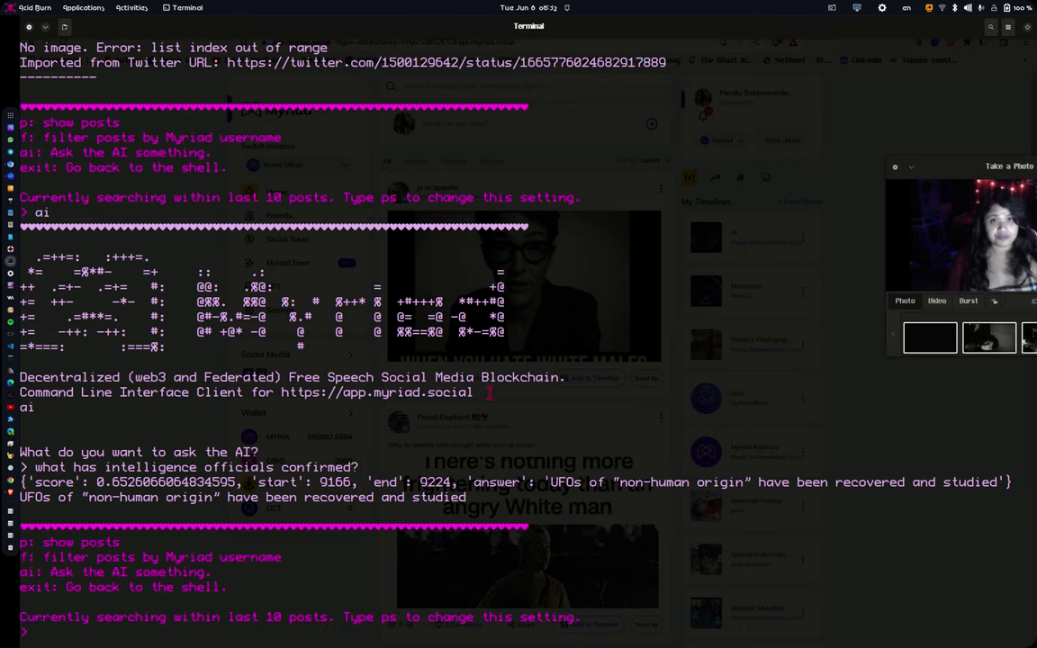
{"action": "mouse_move", "coordinate": [0, 1]}
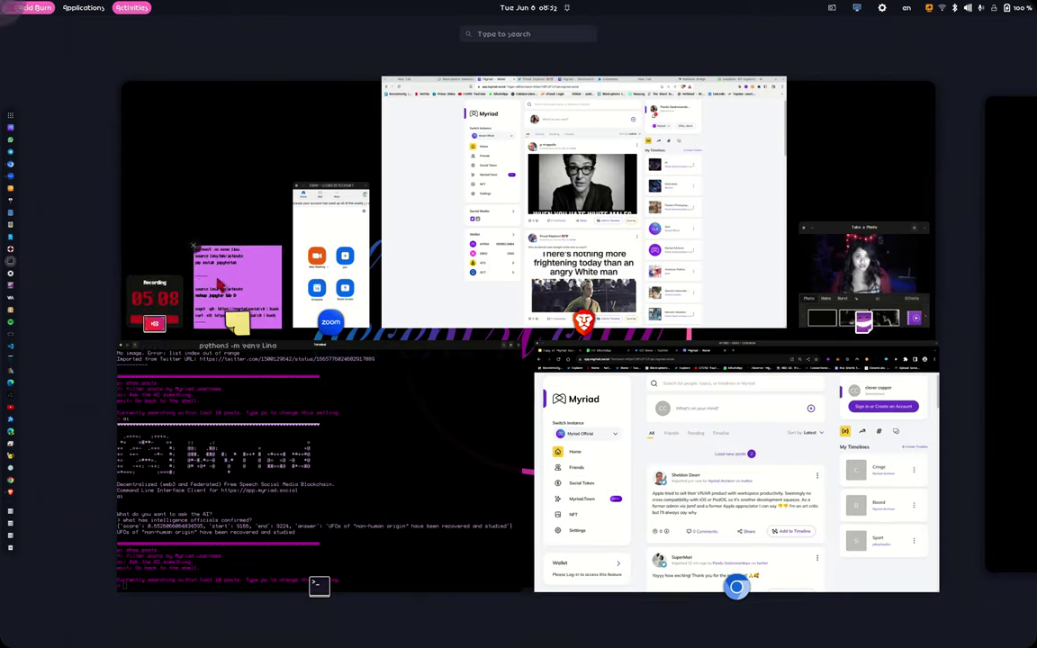
{"action": "left_click", "coordinate": [149, 302]}
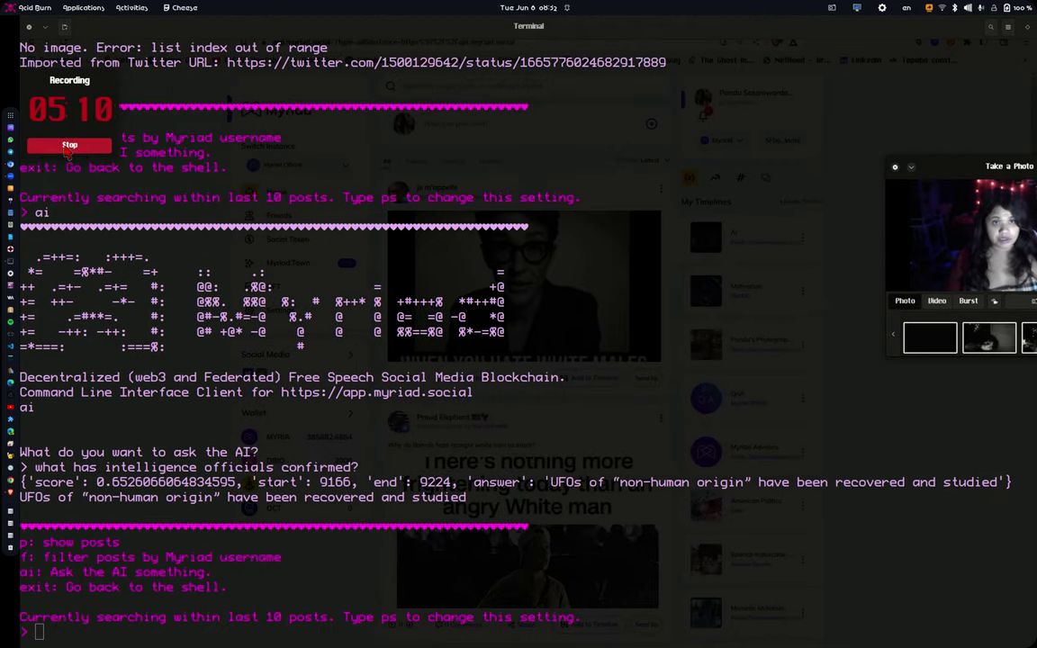